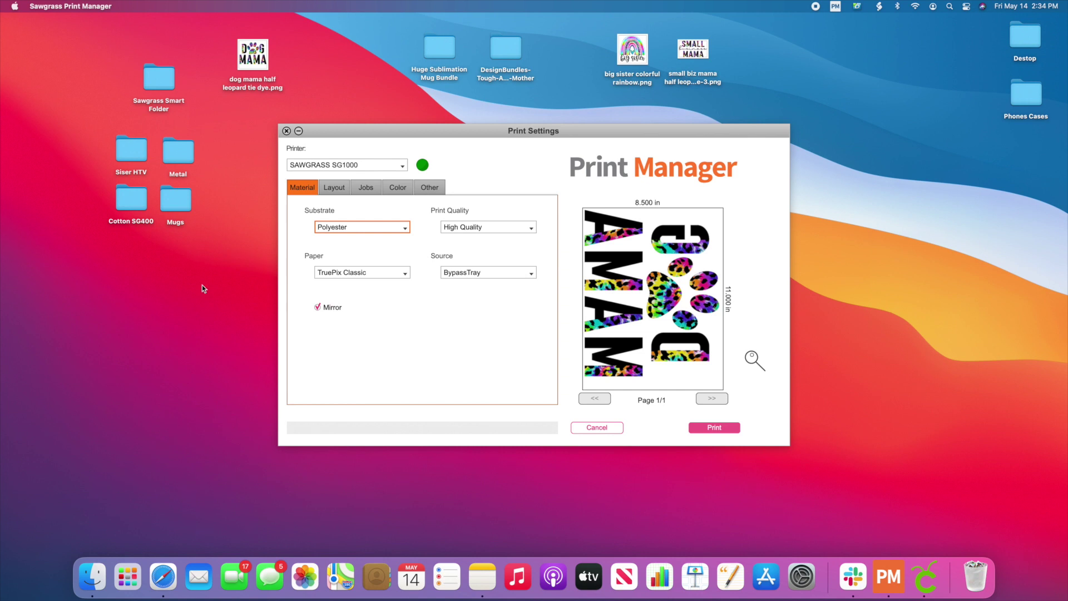
left_click_drag(253, 55, 259, 55)
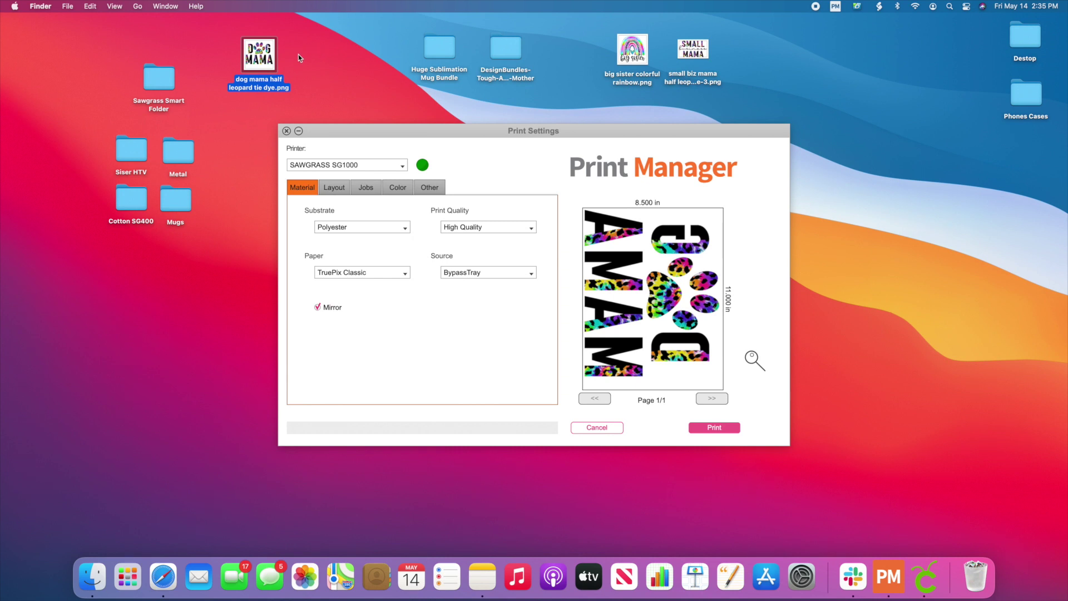
left_click_drag(259, 55, 181, 72)
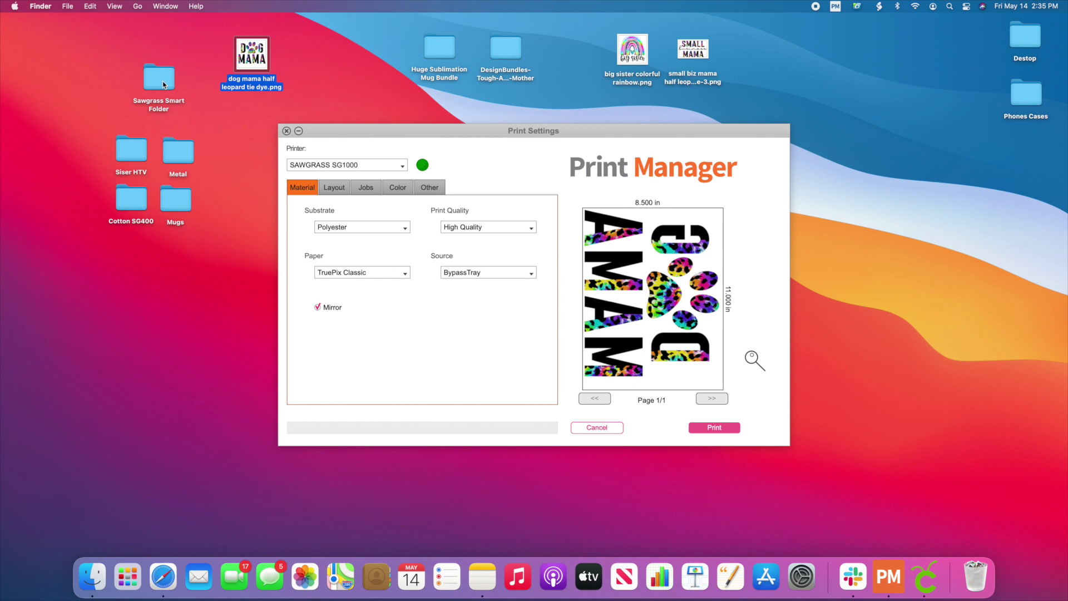
mouse_move(249, 62)
left_mouse_down()
mouse_move(161, 83)
mouse_move(243, 65)
left_mouse_up()
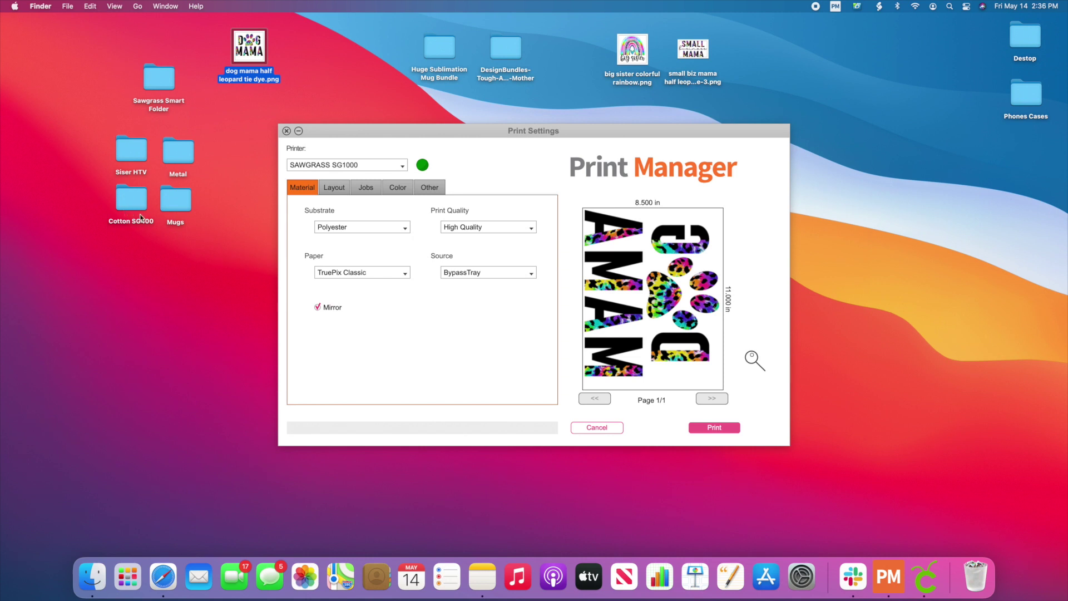
left_click(160, 78)
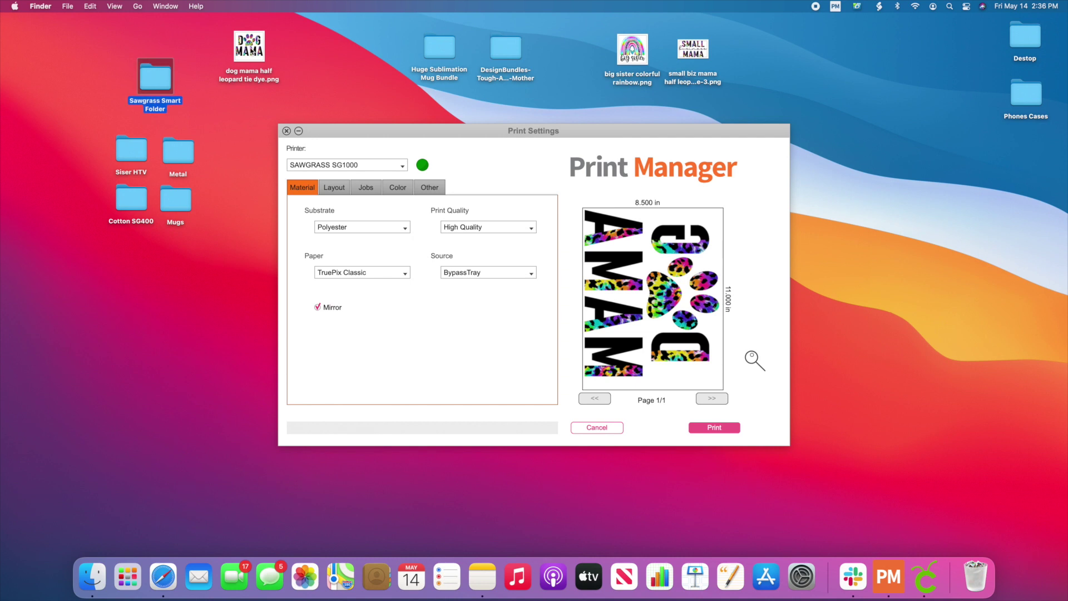
left_click_drag(249, 50, 177, 76)
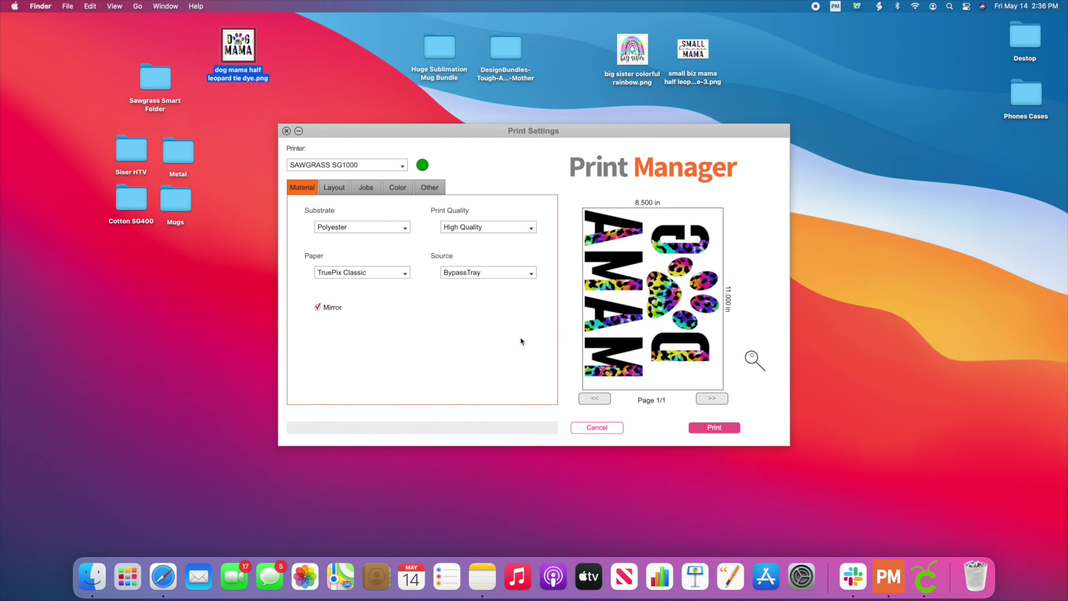
Check the substrate and paper choices, keeping Polyester and TruePix Classic, and set the paper source to Tray1.
left_click(383, 230)
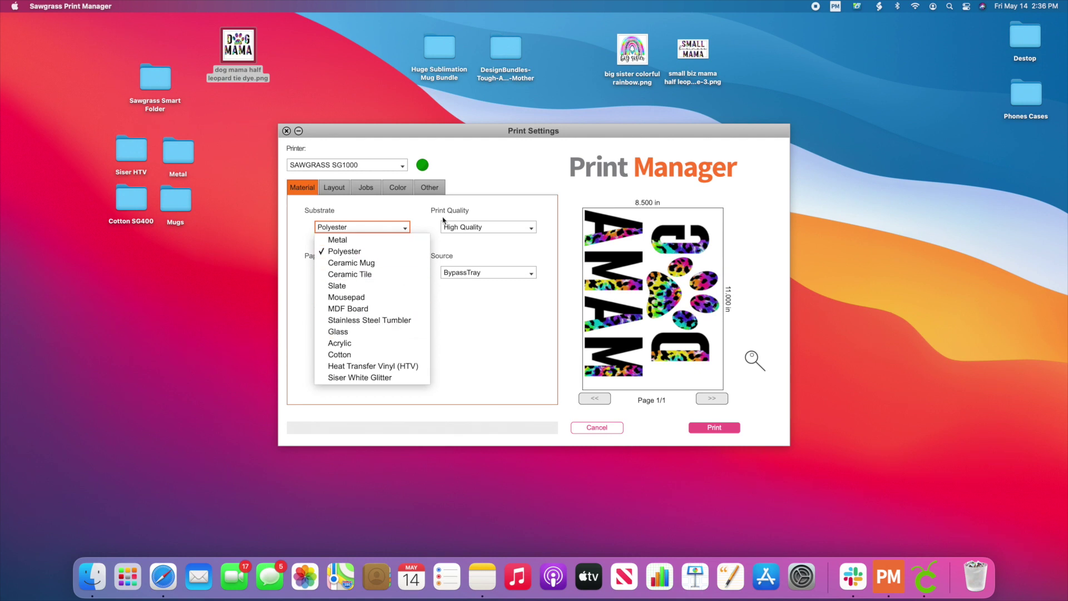
left_click(423, 212)
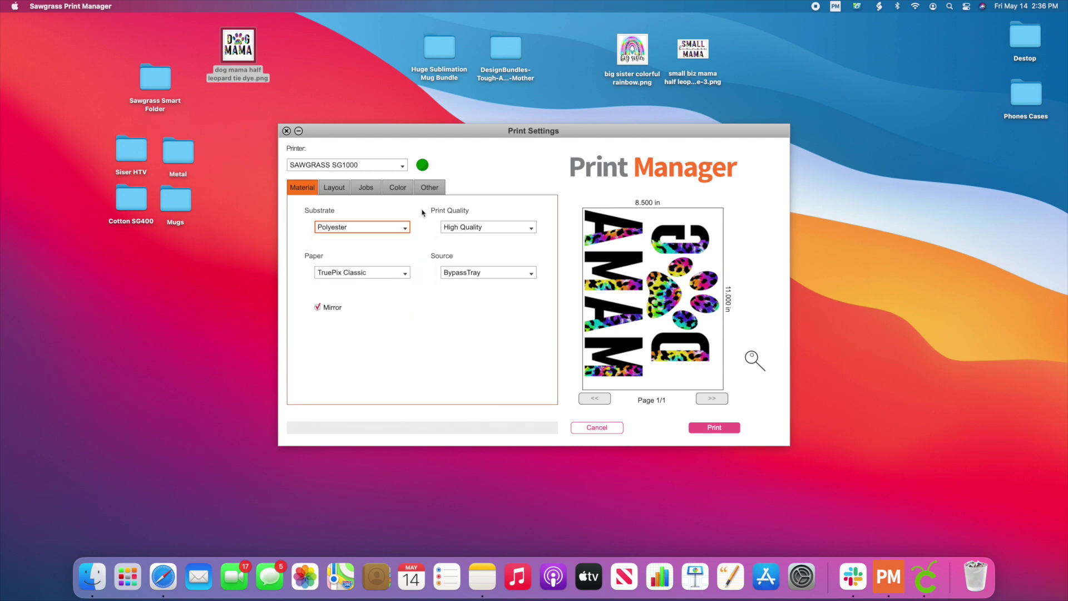
left_click(392, 275)
left_click(456, 345)
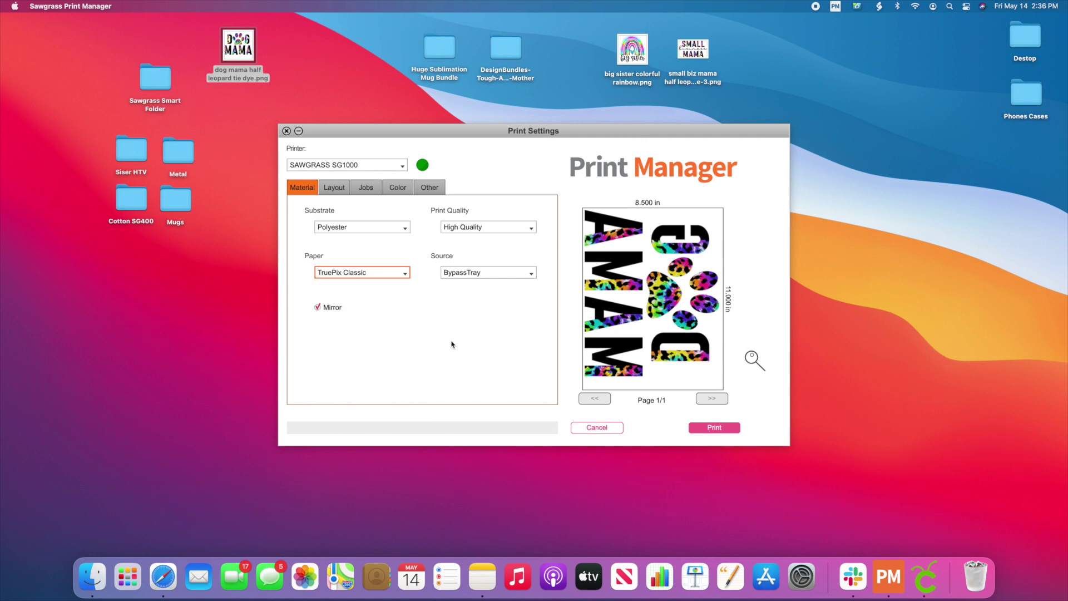
key("Tab")
left_click(488, 275)
left_click(485, 285)
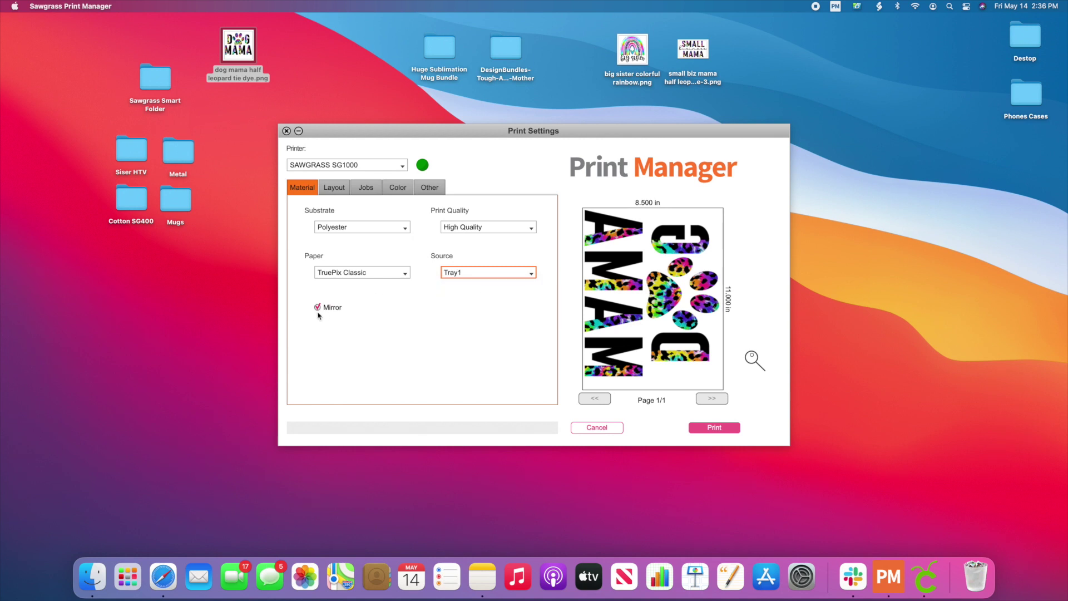
left_click(341, 193)
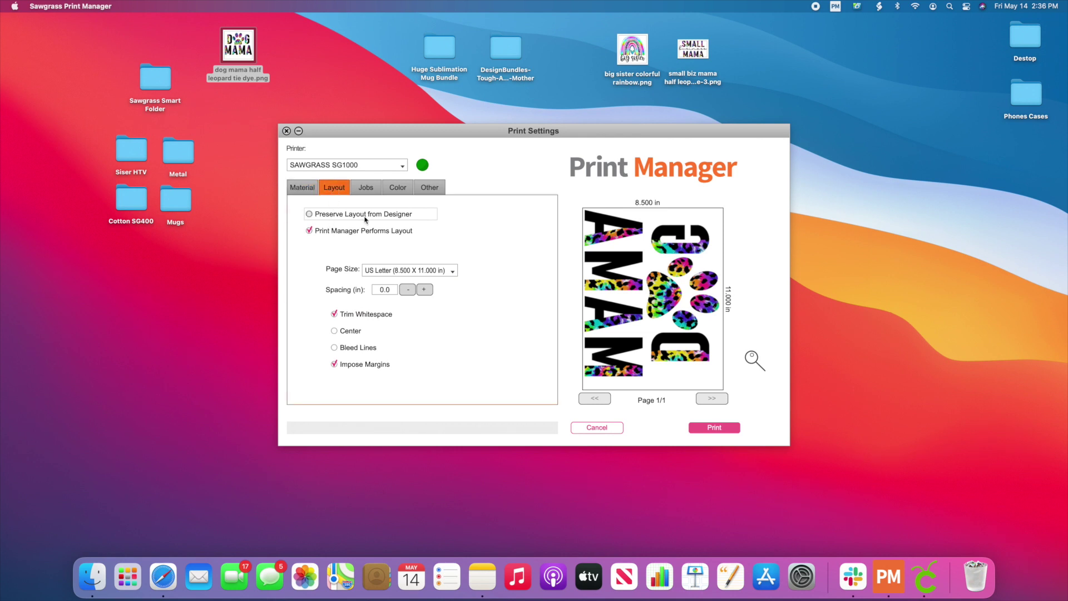
left_click(451, 272)
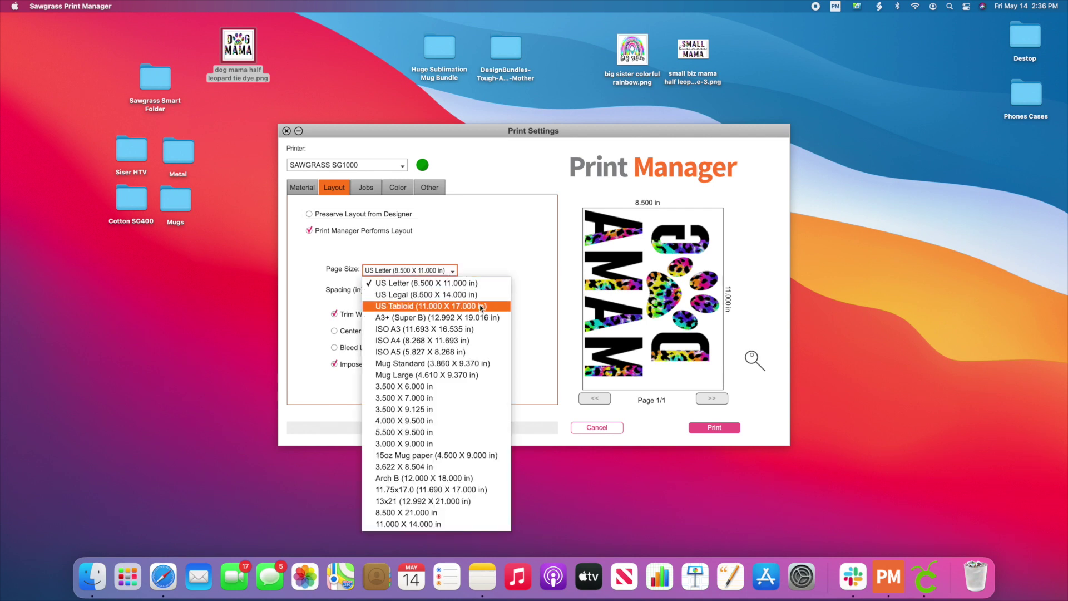
left_click(518, 263)
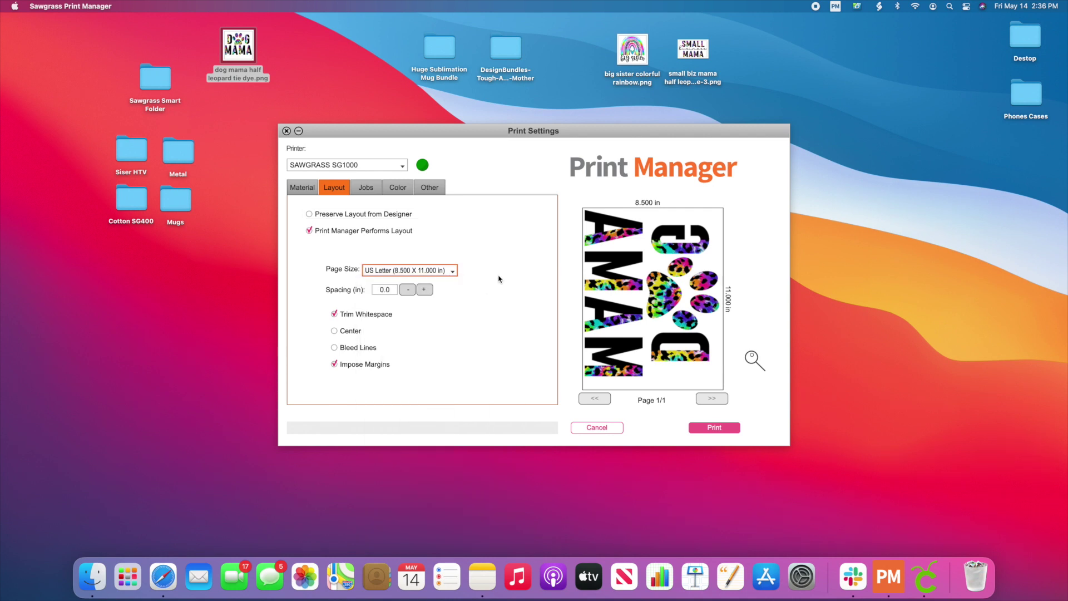
Resize the dog mama half leopard job to 4 in wide and set it to 2 copies.
left_click(368, 189)
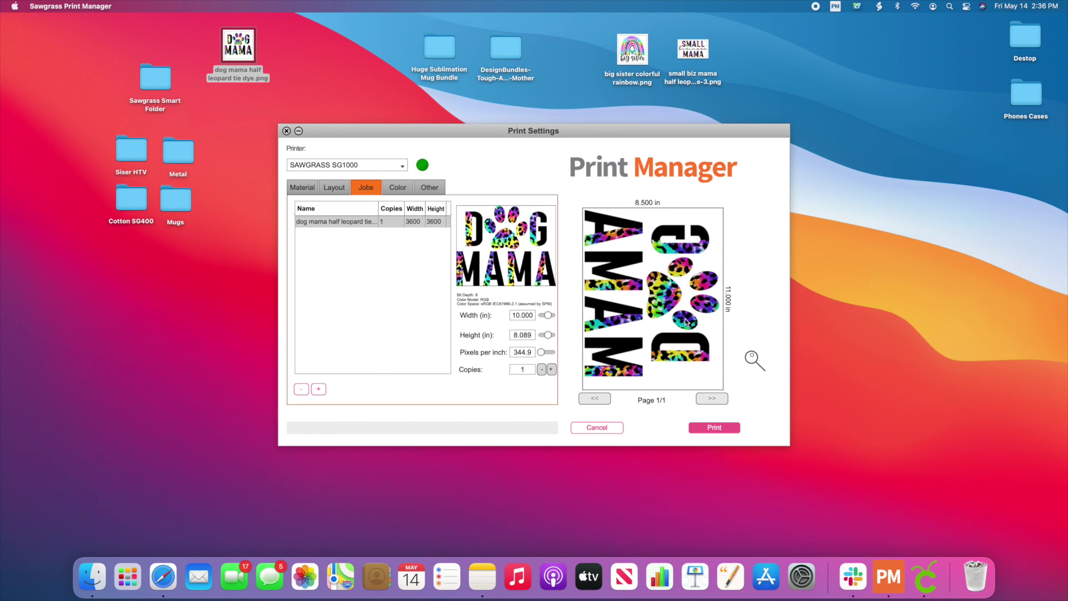
double_click(513, 315)
type("4")
double_click(517, 335)
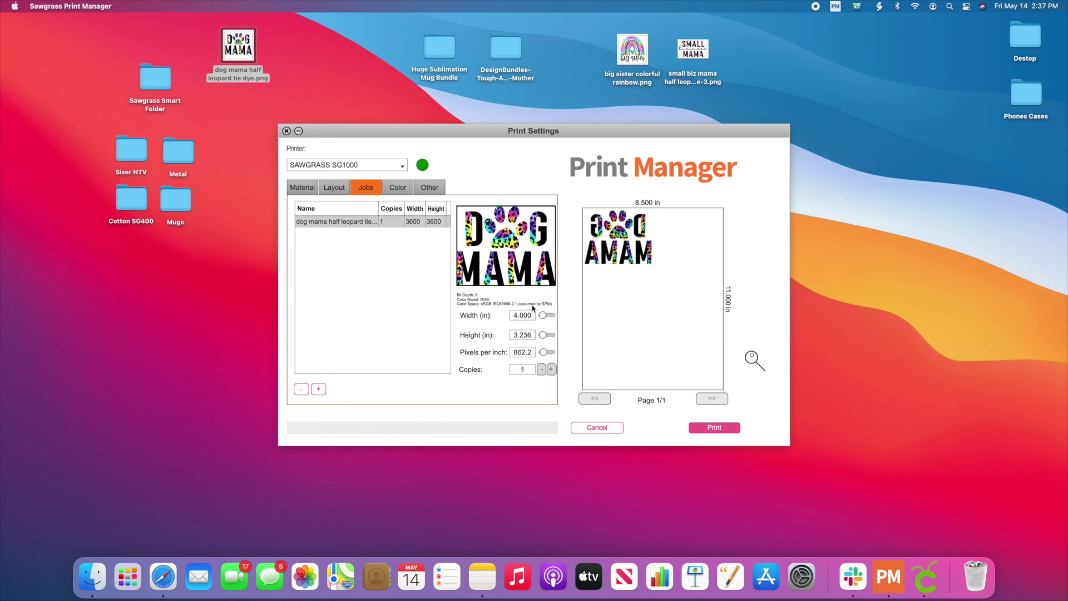
left_click(550, 369)
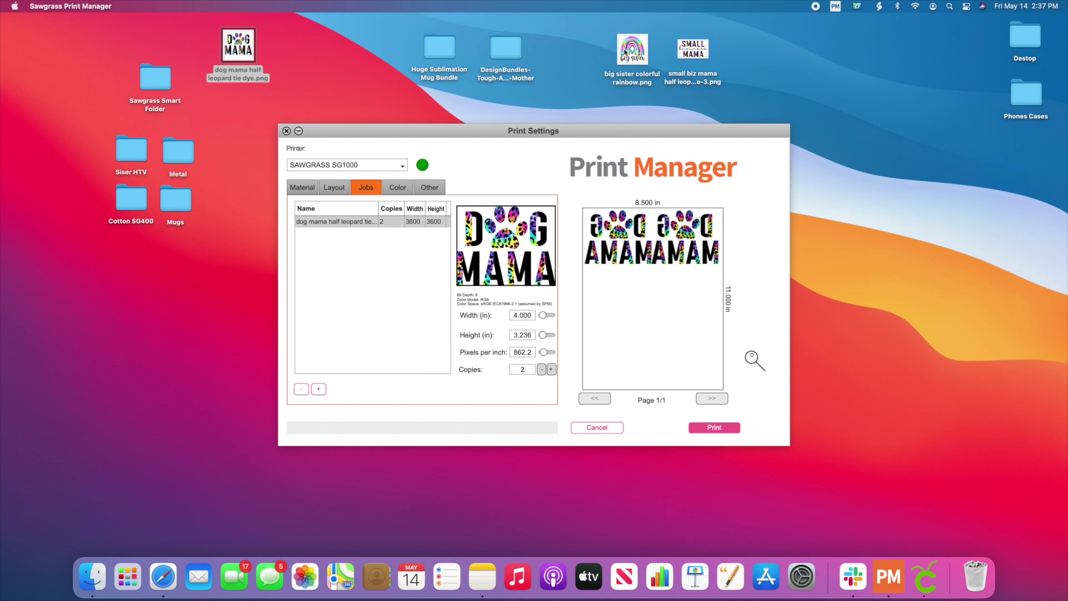
Add big sister colorful rainbow.png through the Sawgrass Smart Folder and set the job to 4 in wide with 2 copies.
left_click_drag(626, 37, 165, 82)
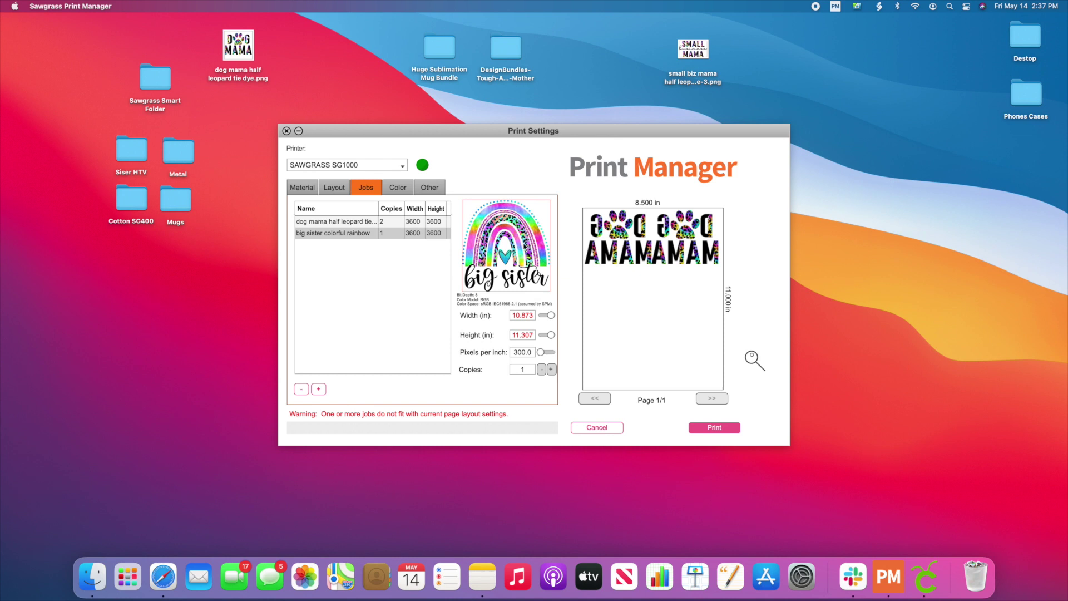
double_click(516, 315)
type("4")
double_click(526, 335)
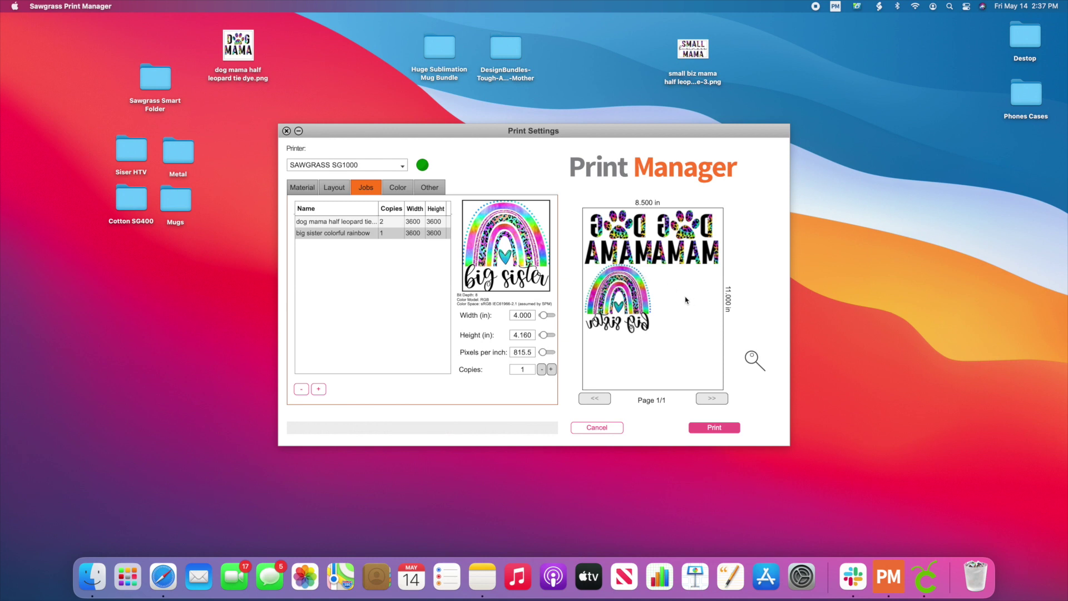
left_click(551, 370)
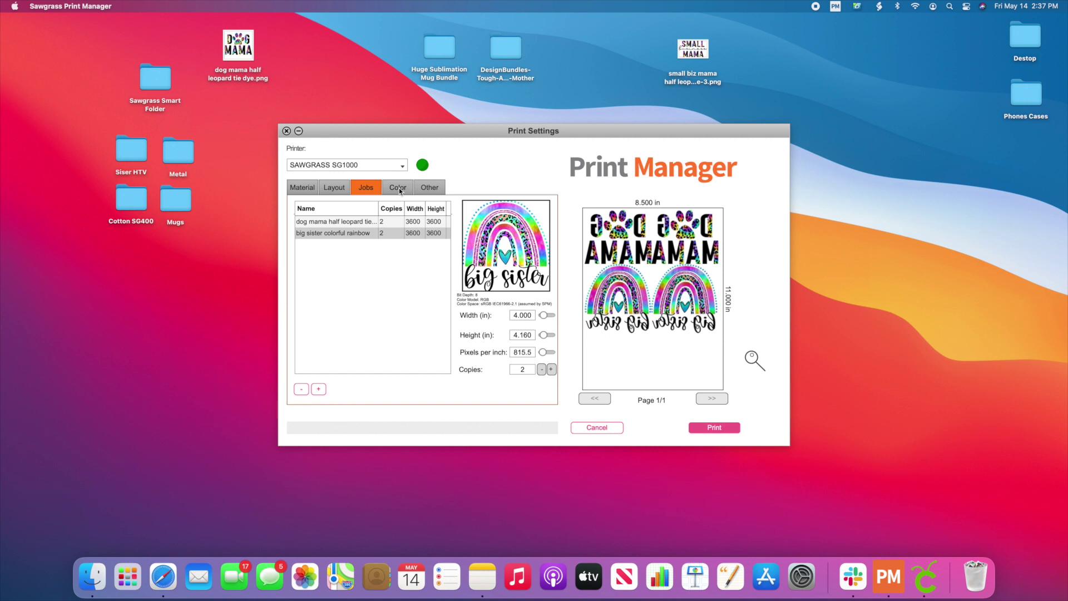
Set the layout spacing to 0.1 in and the page size to US Tabloid (11.000 X 17.000 in).
left_click(322, 189)
left_click(424, 291)
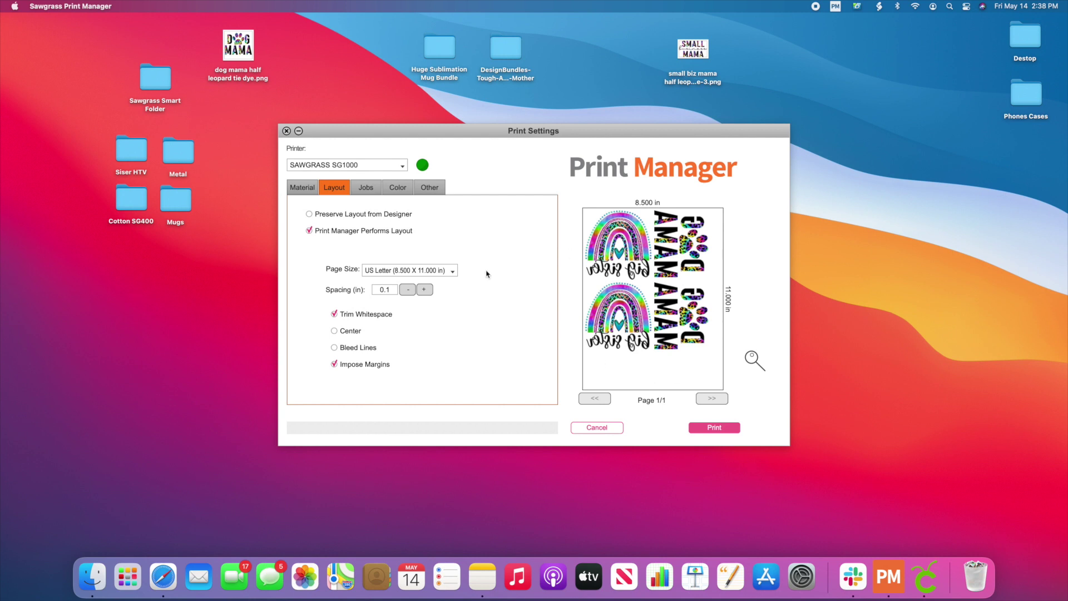
left_click(444, 272)
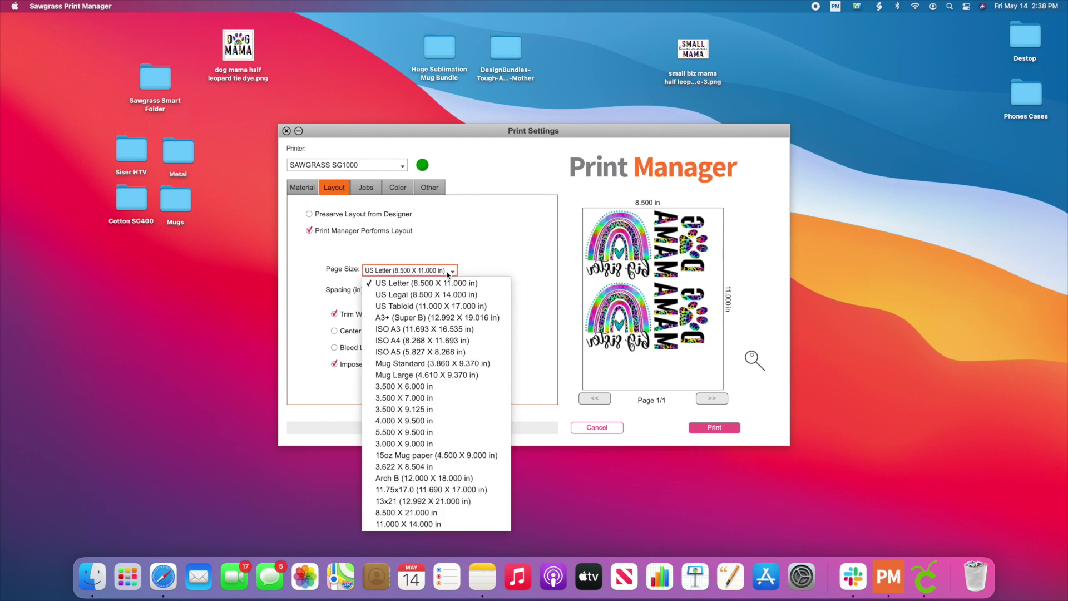
left_click(445, 304)
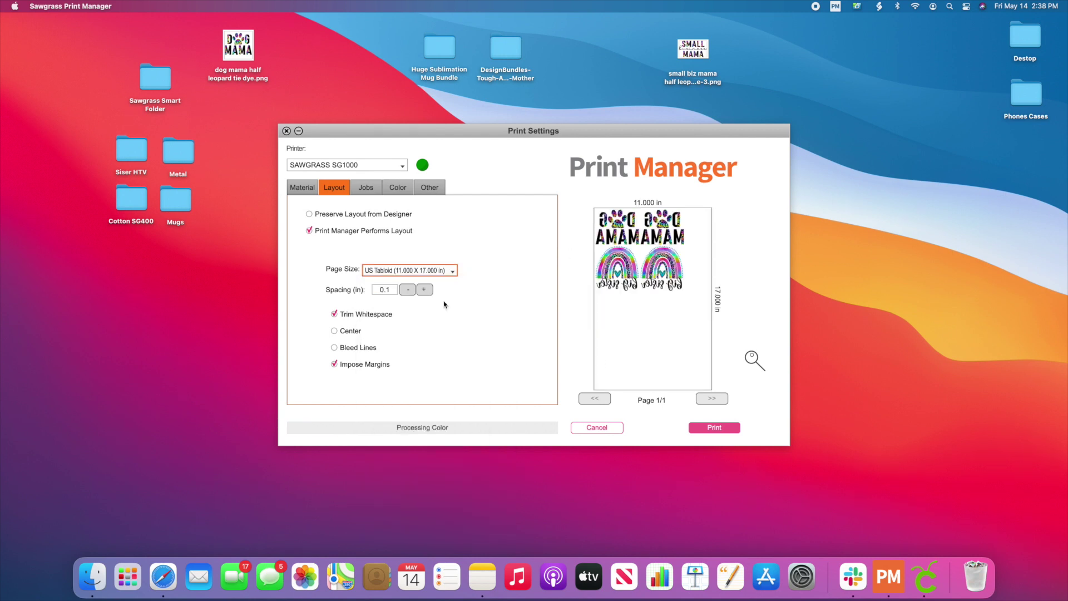
Try raising the big sister rainbow job to 5 copies, and return the count to 2.
left_click(366, 187)
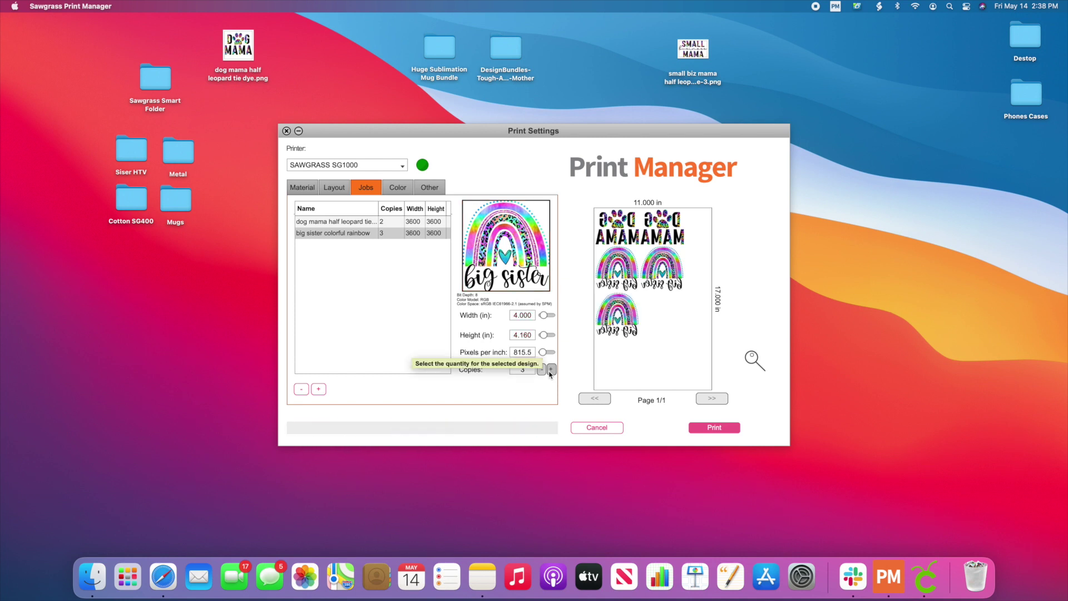
left_click(551, 369)
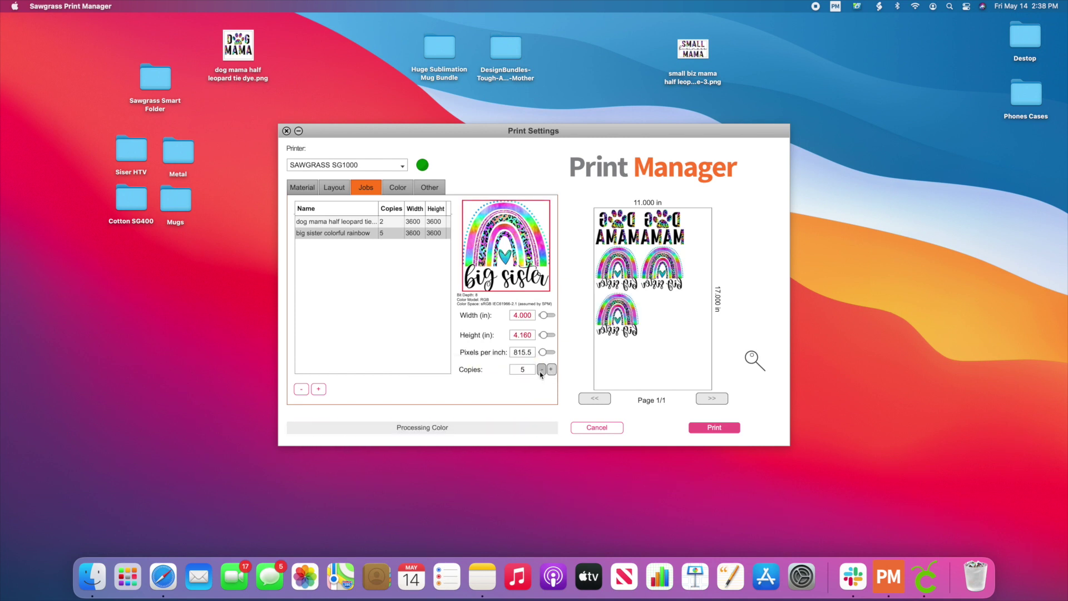
left_click(542, 370)
left_click(541, 370)
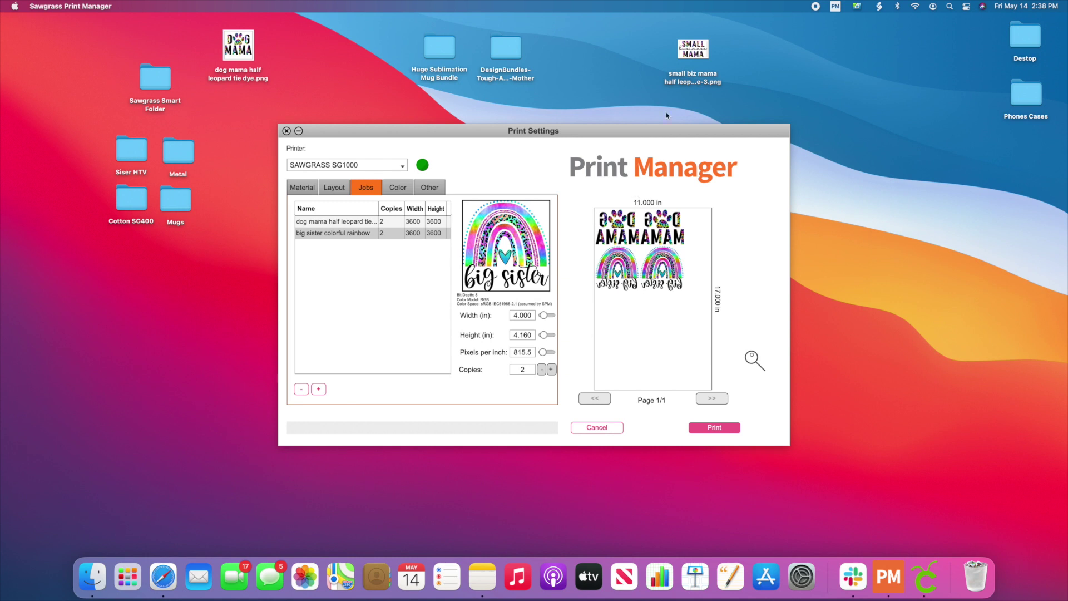
Add the small biz mama half leopard image through the Sawgrass Smart Folder and set its width to 6 in.
left_click_drag(693, 54, 158, 81)
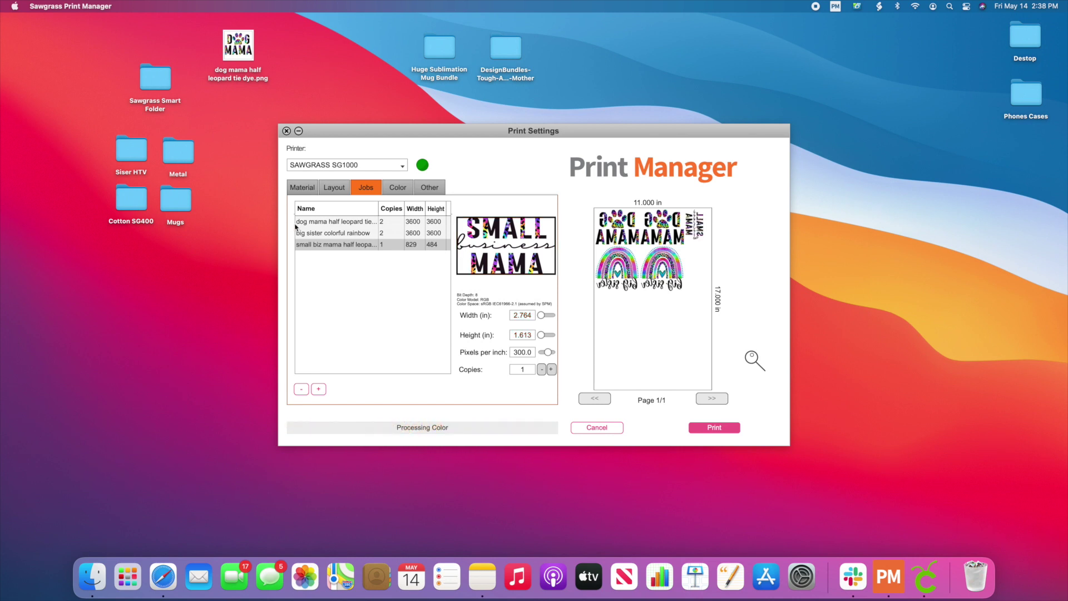
double_click(513, 315)
type("4")
left_click(522, 336)
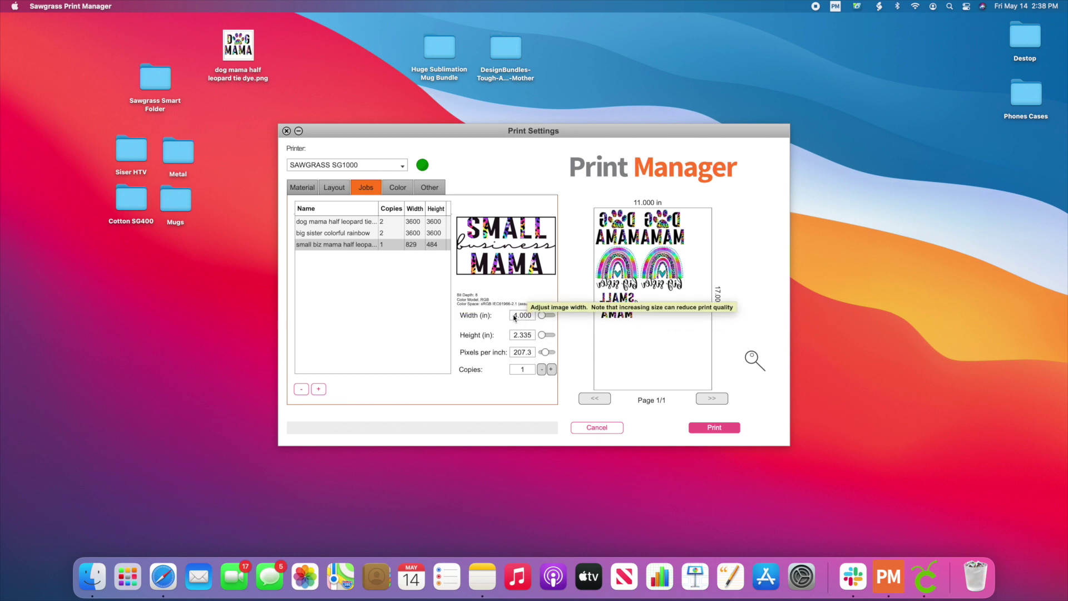
double_click(526, 316)
type("6")
key("Return")
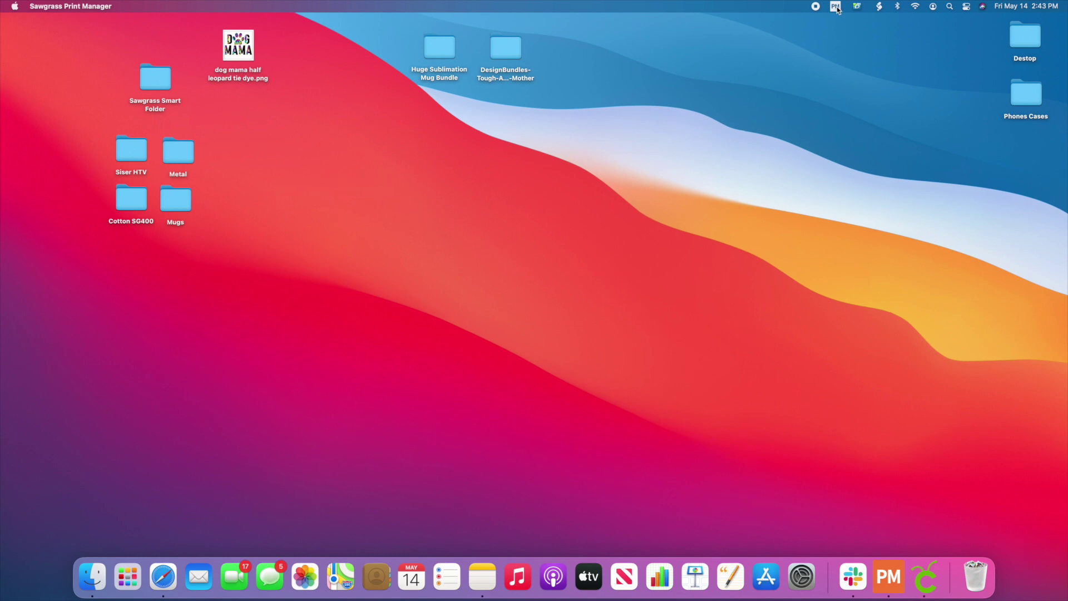
Open the Smart Folder Manager and look through the configured smart folders and their print settings.
left_click(836, 7)
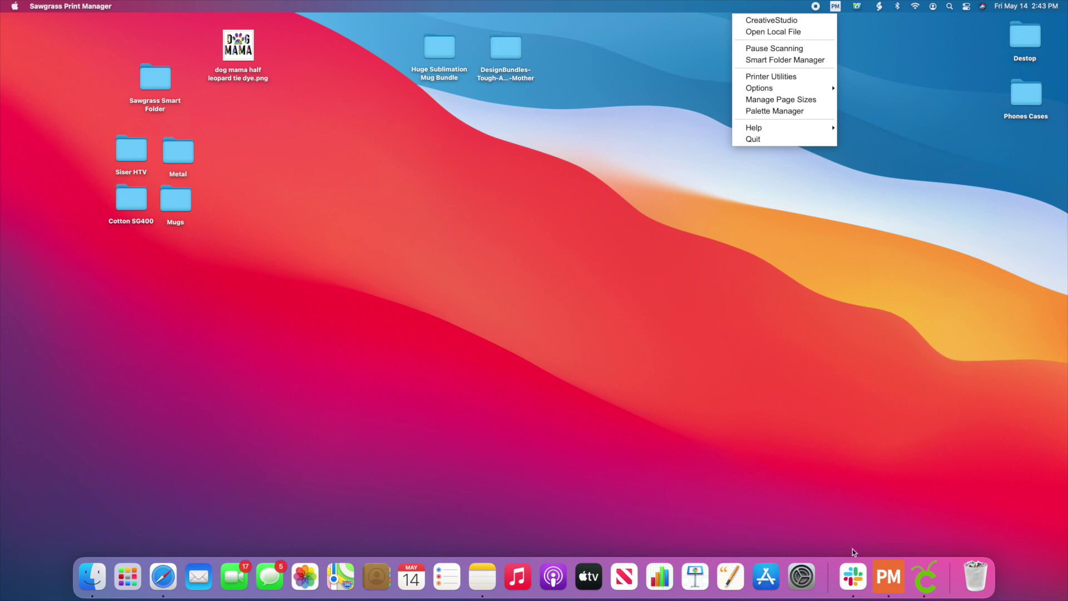
left_click(794, 63)
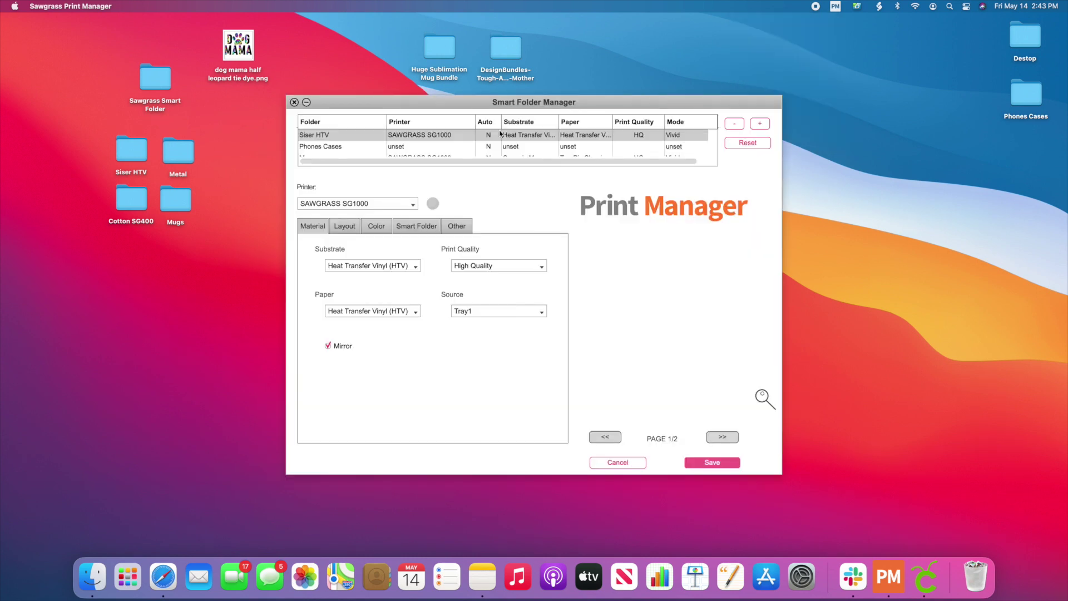
scroll(445, 148, "down", 3)
scroll(444, 148, "up", 3)
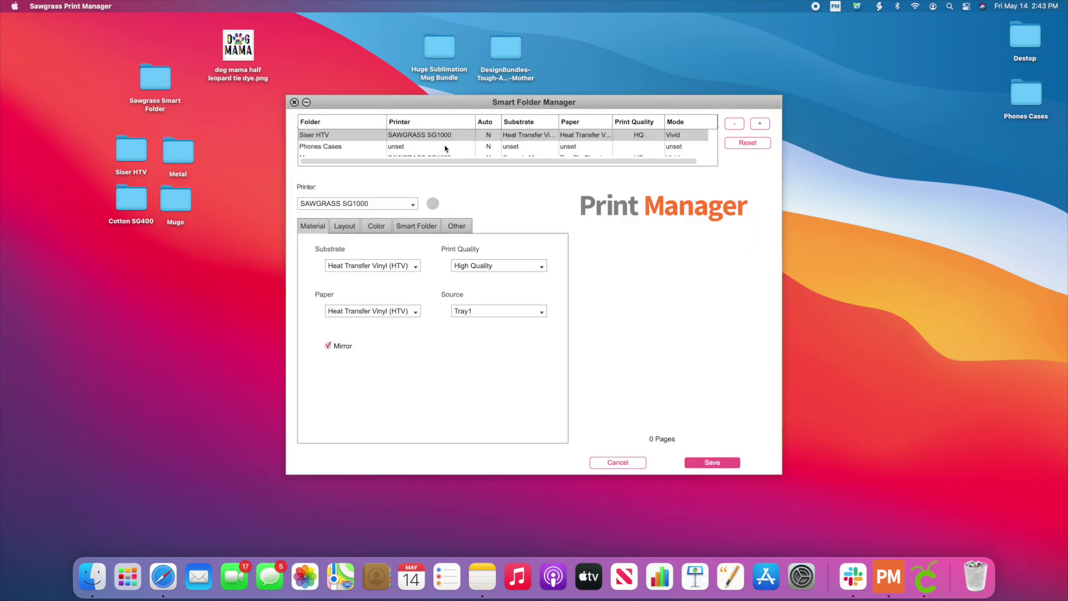
scroll(445, 147, "down", 2)
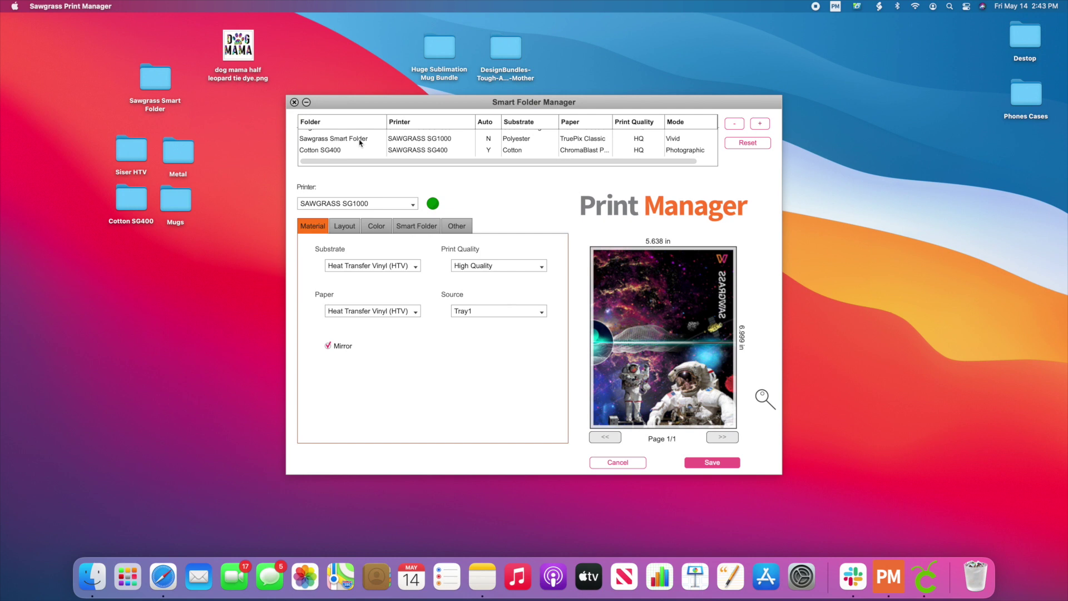
Remove the Phones Cases smart folder from the manager and move its desktop folder to the trash.
left_click(742, 125)
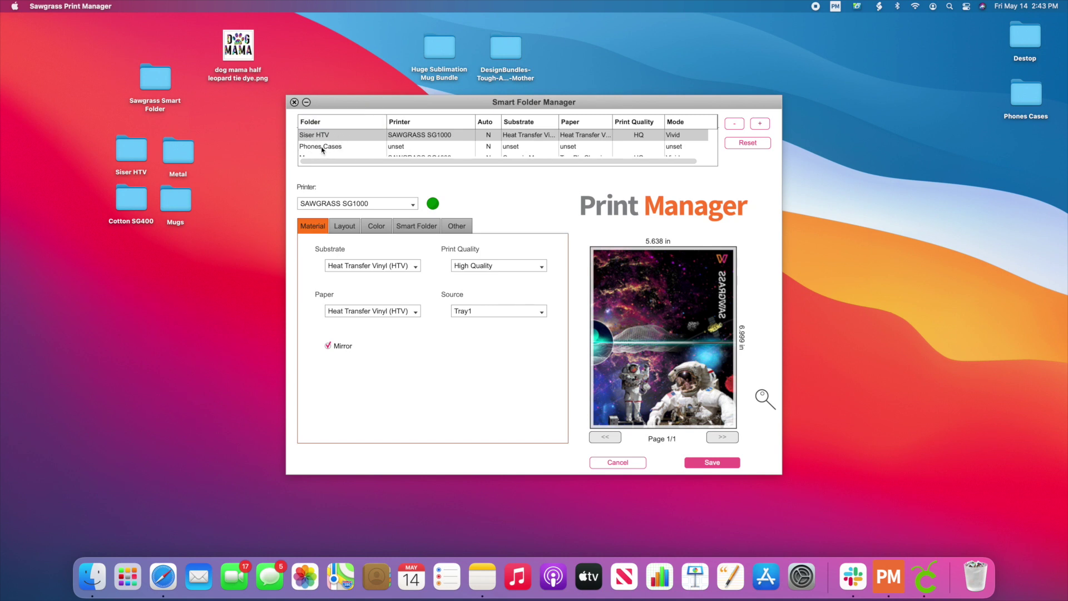
left_click(326, 148)
left_click(734, 125)
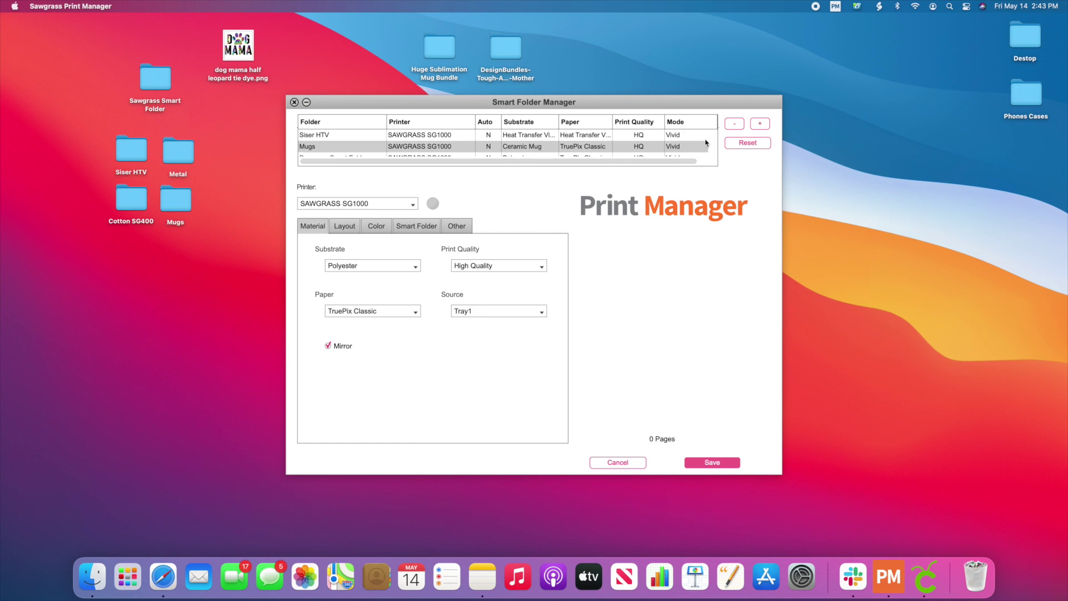
left_click_drag(1027, 105, 975, 576)
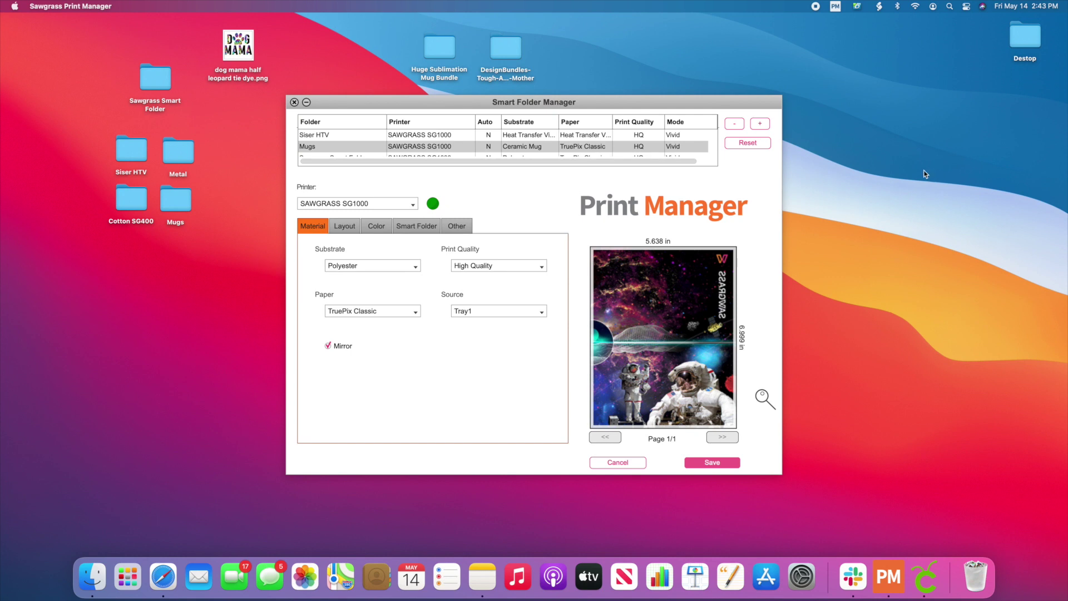
Add a new smart folder created on the Desktop with the name Phone Cases.
left_click(760, 123)
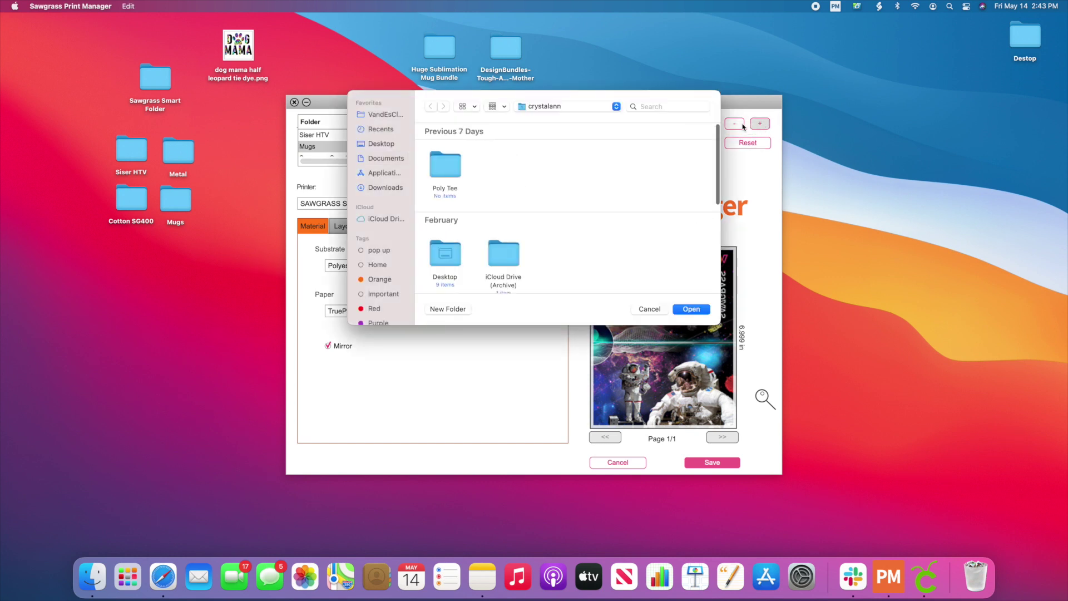
left_click(377, 146)
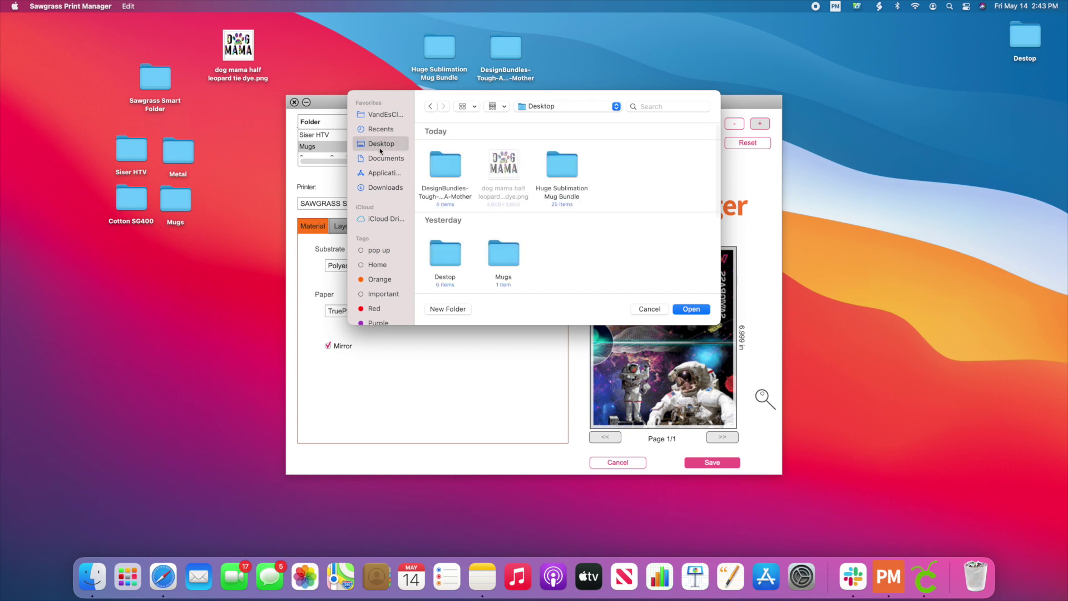
left_click(455, 311)
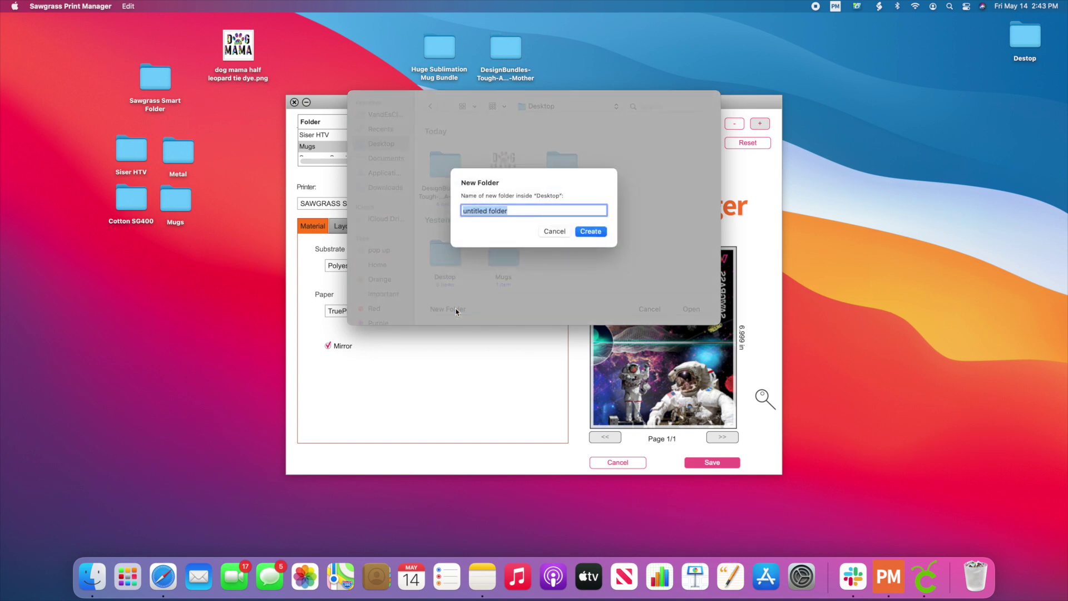
type("Phone Cases")
left_click(596, 233)
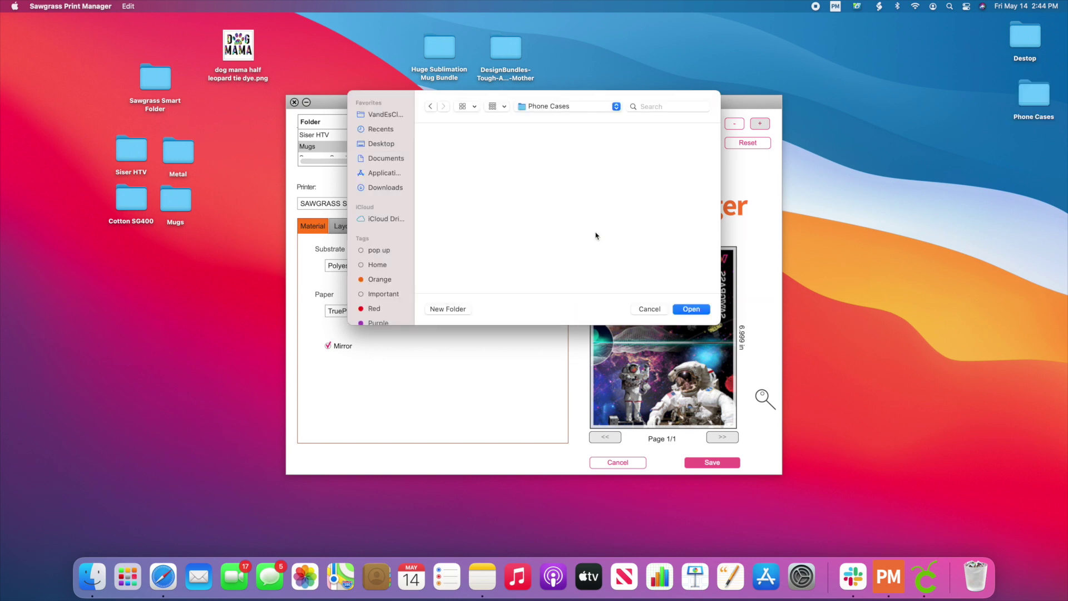
left_click(694, 312)
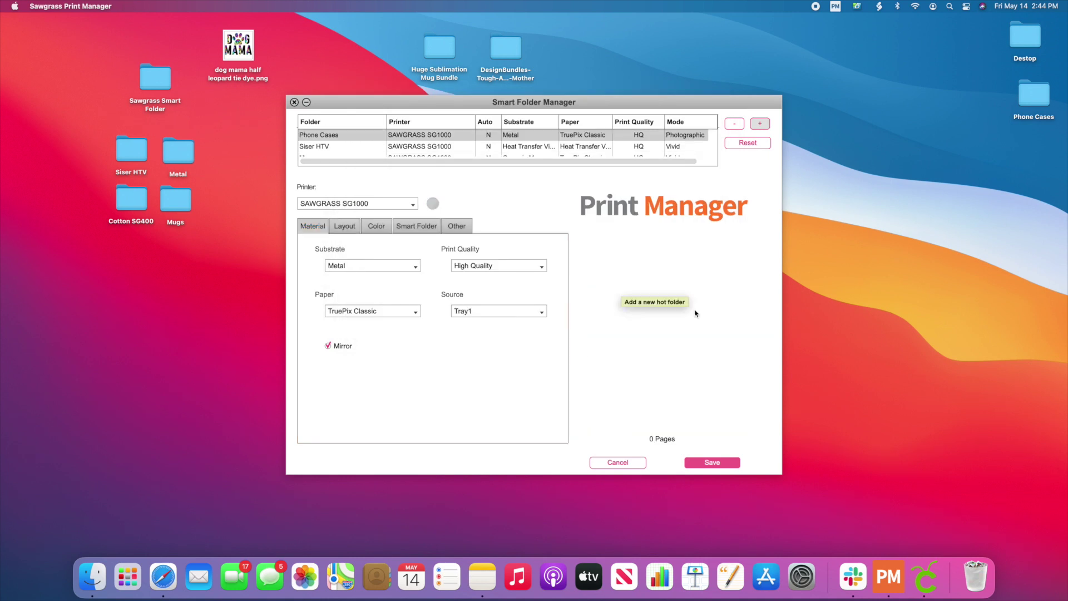
Keep the SAWGRASS SG1000 printer and Metal substrate for the Phone Cases folder, and set its color mode to Vivid.
left_click(311, 135)
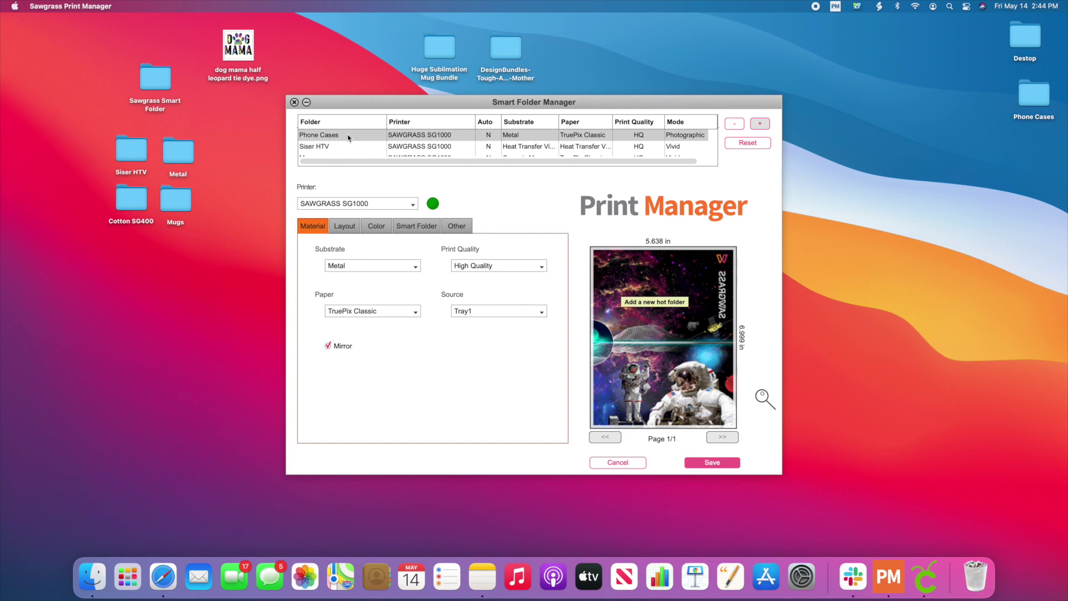
left_click(393, 205)
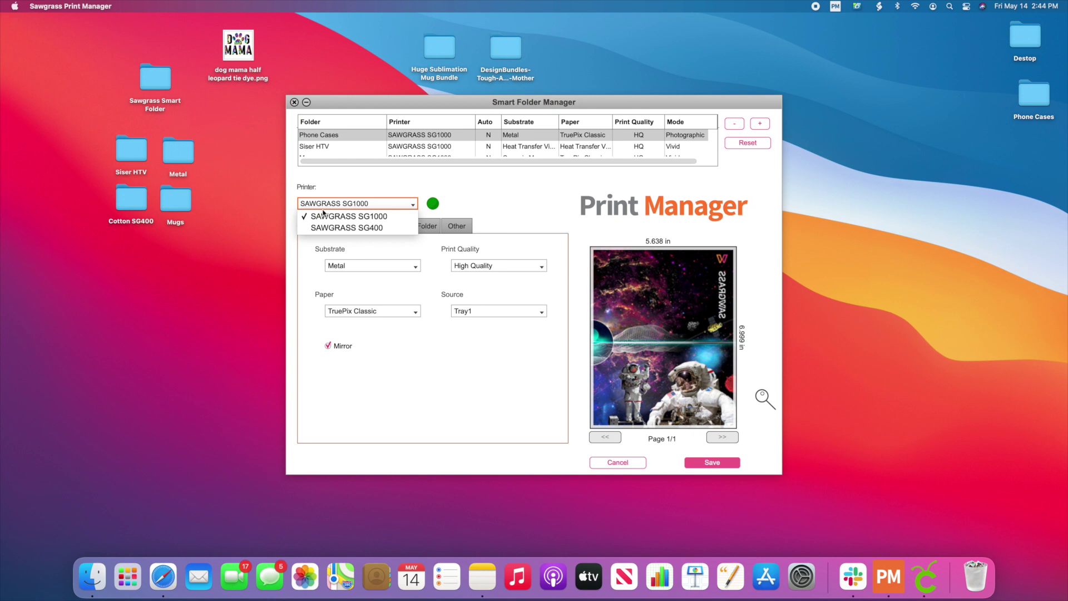
left_click(373, 217)
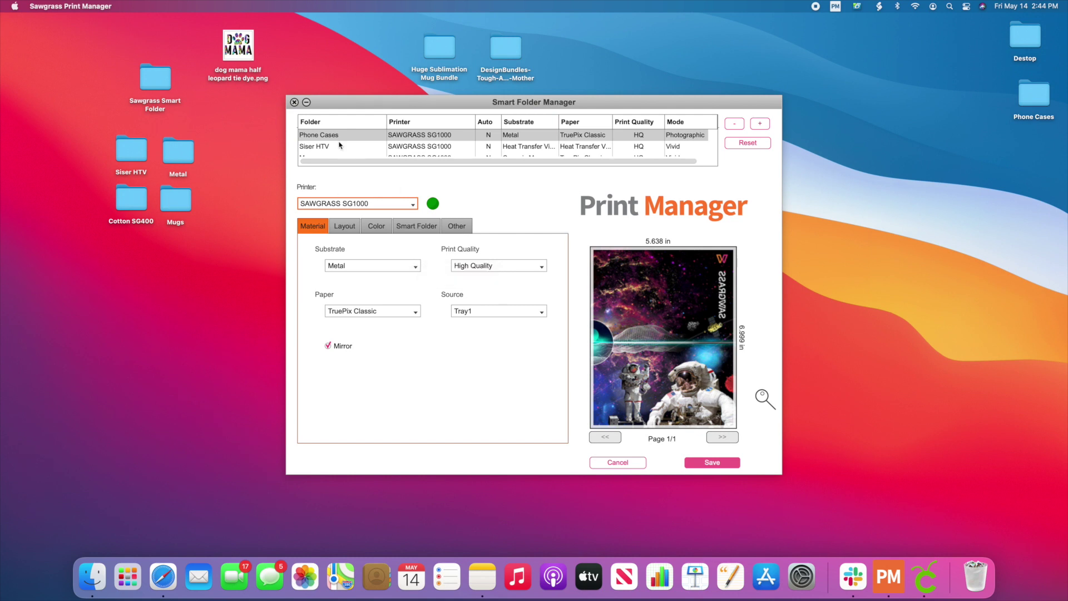
left_click(423, 267)
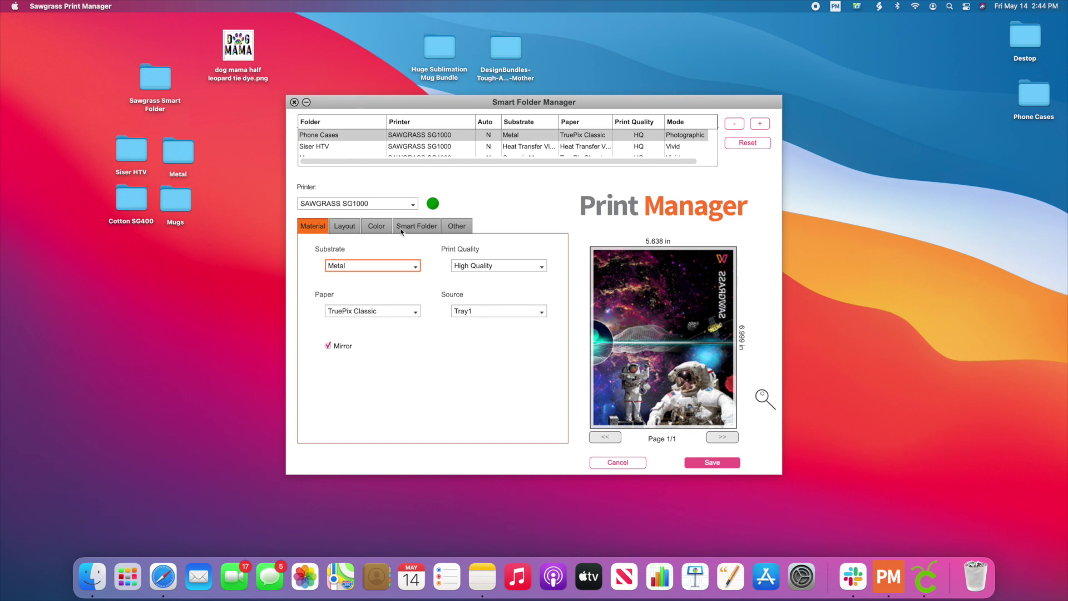
left_click(376, 226)
left_click(376, 261)
left_click(372, 284)
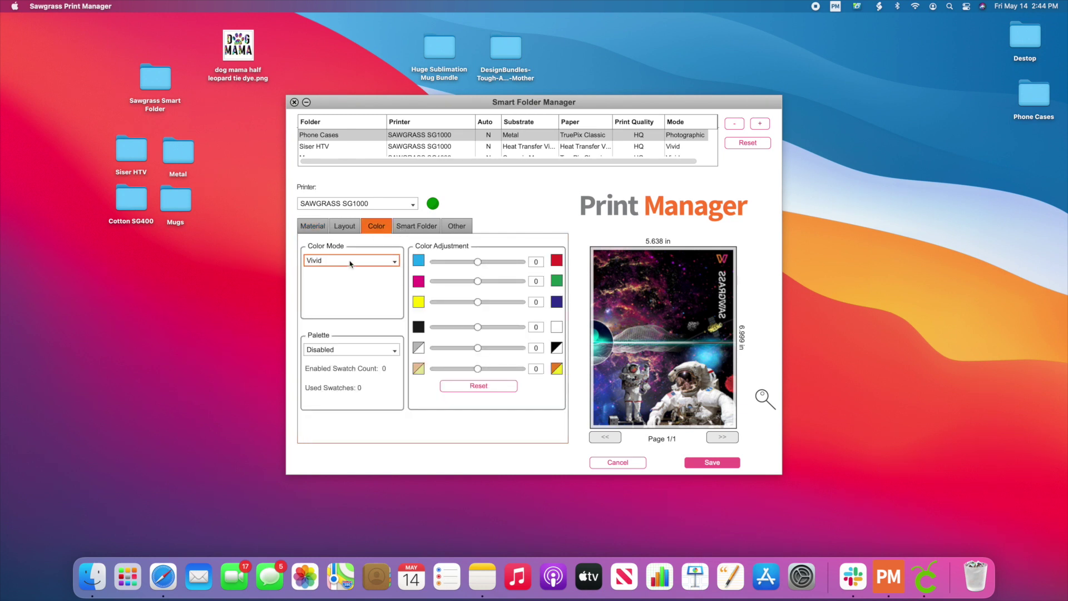
Let Print Manager perform the layout for the Phone Cases folder, trying the Mug Standard page size before choosing US Letter.
left_click(345, 226)
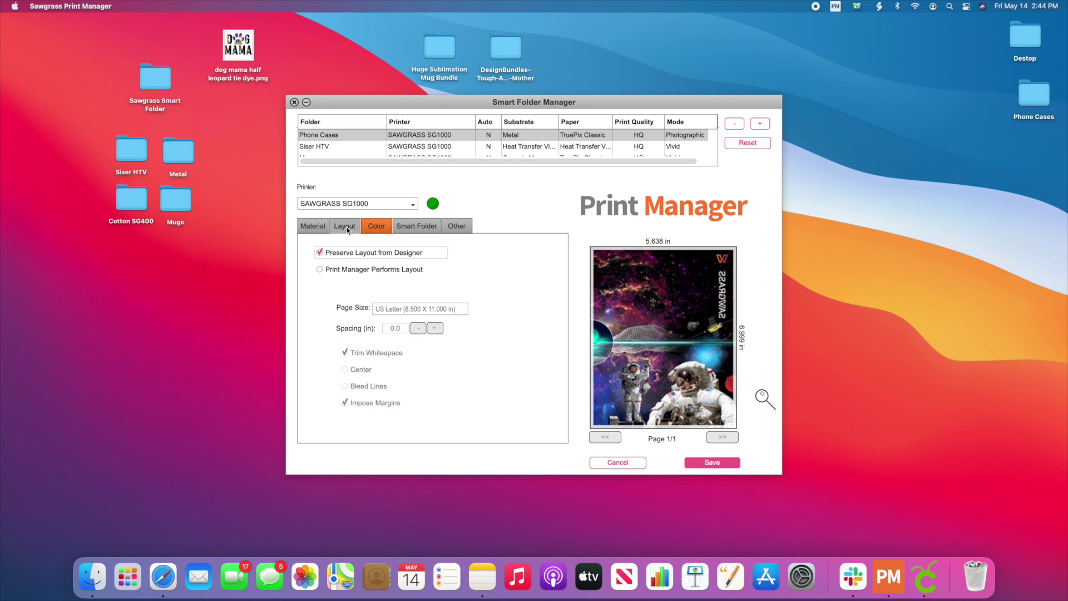
left_click(319, 269)
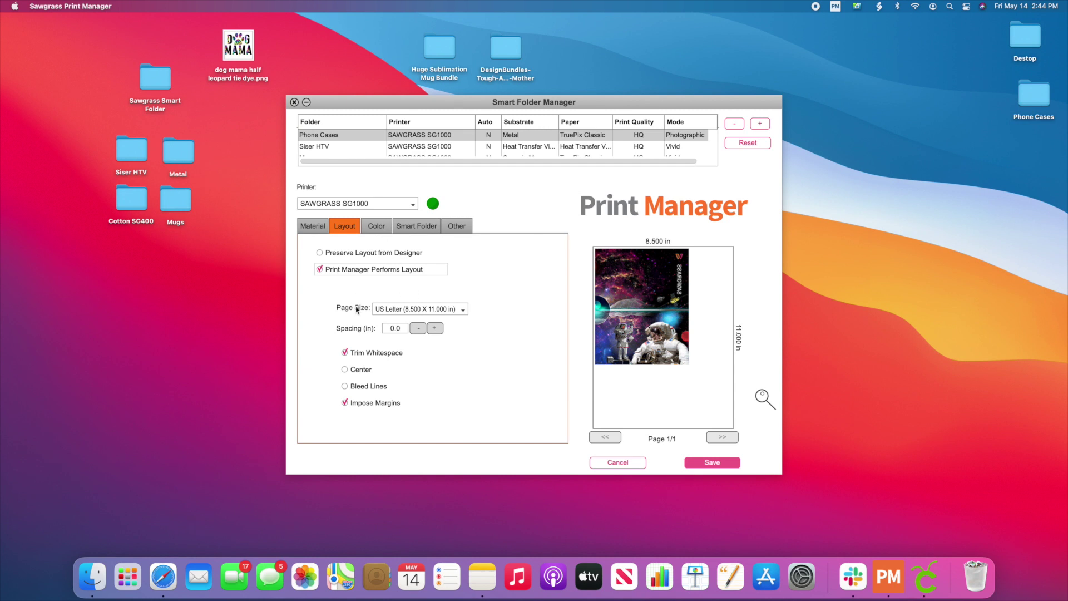
left_click(460, 310)
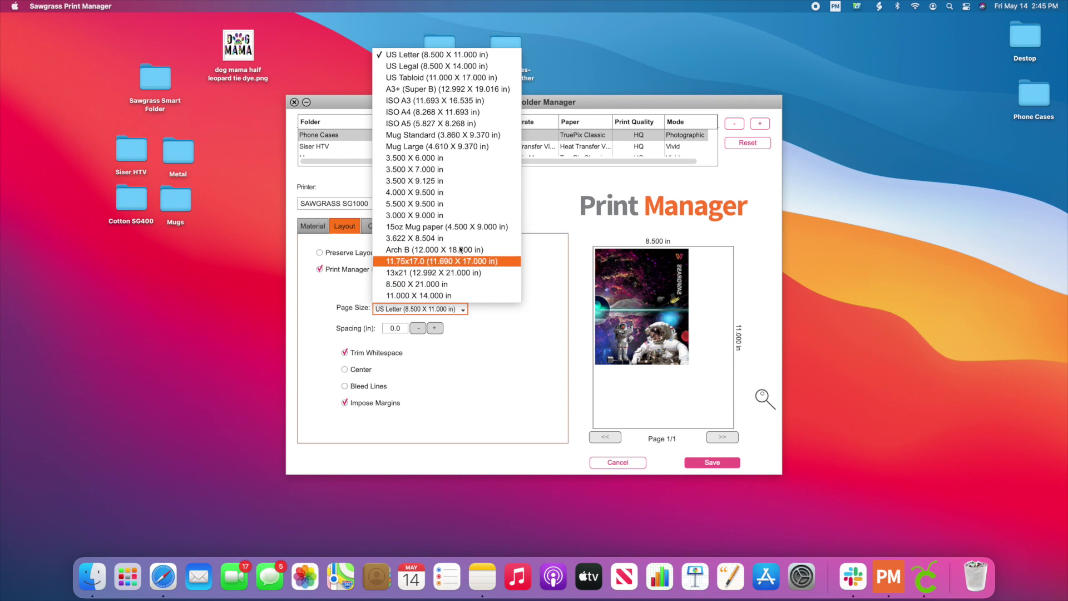
left_click(458, 139)
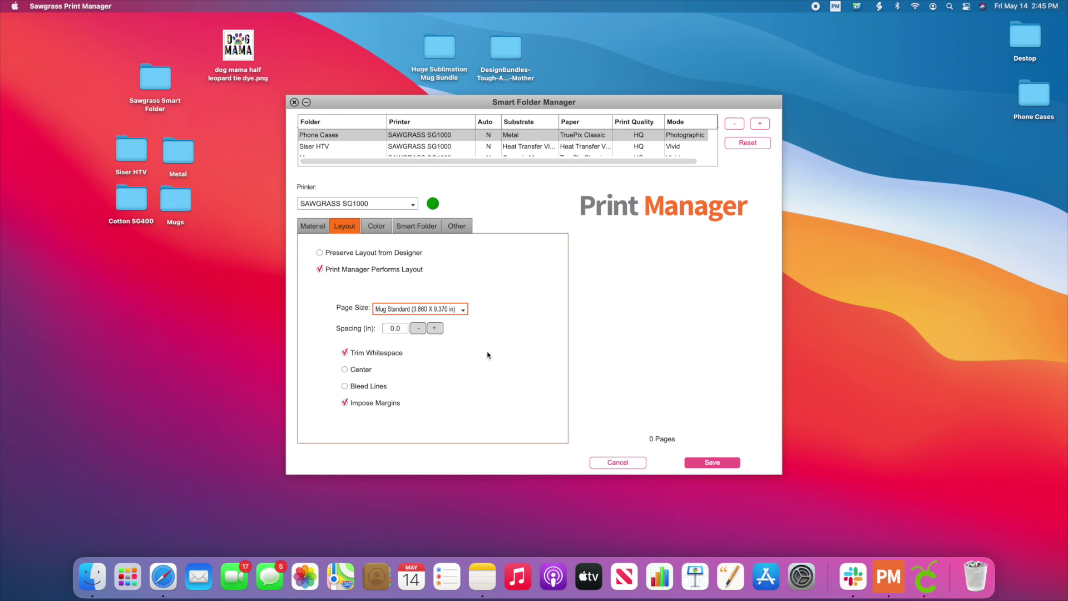
left_click(465, 310)
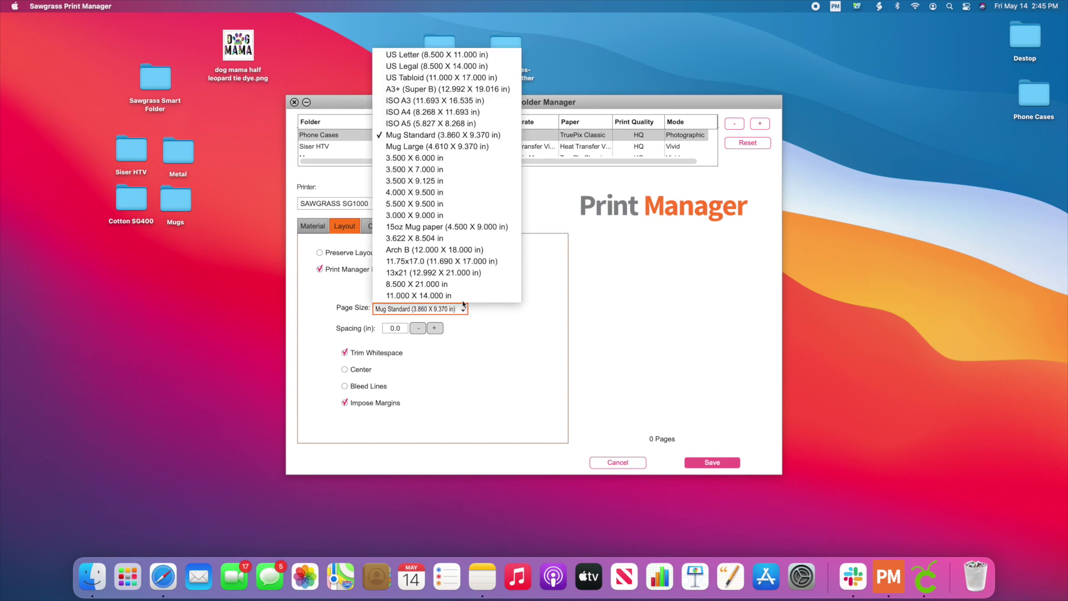
left_click(462, 56)
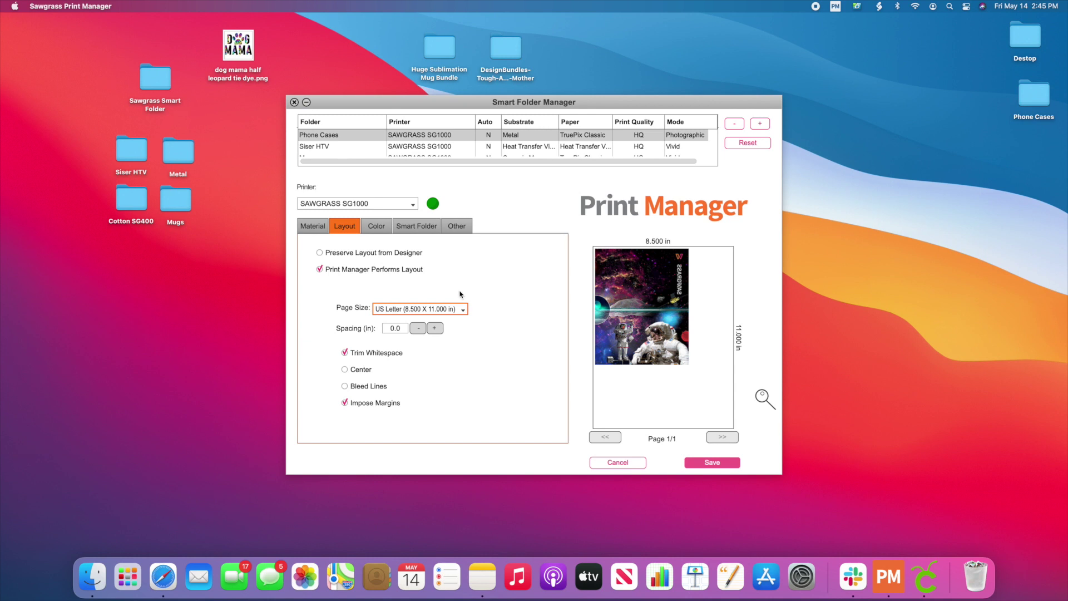
Enable TIFF, PNG, JPEG and PDF files for the Phone Cases smart folder and save the configuration.
left_click(412, 228)
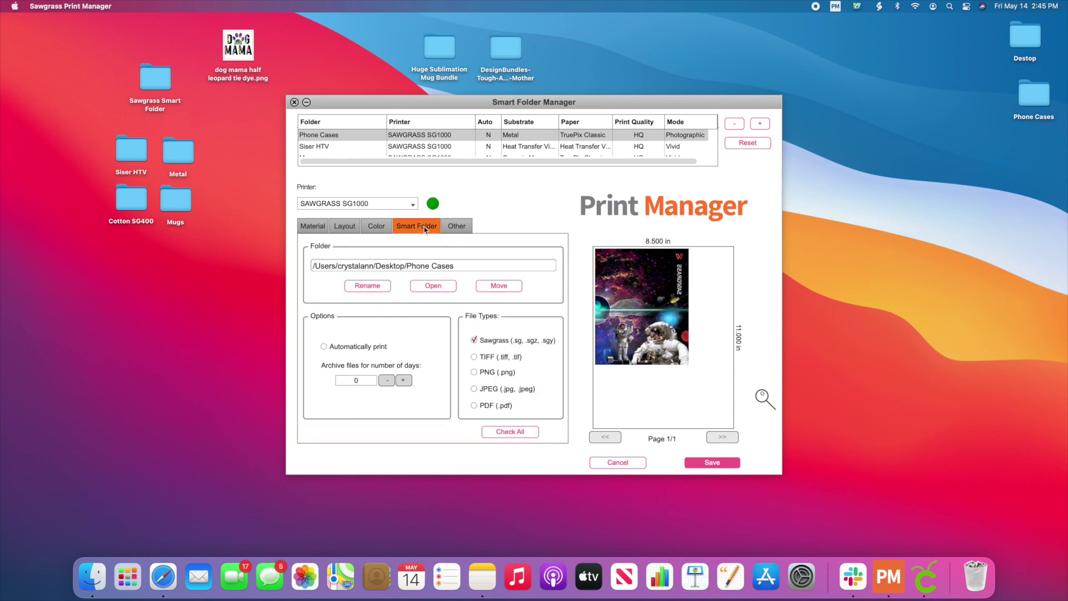
left_click(474, 357)
left_click(474, 372)
left_click(473, 388)
left_click(474, 405)
left_click(719, 464)
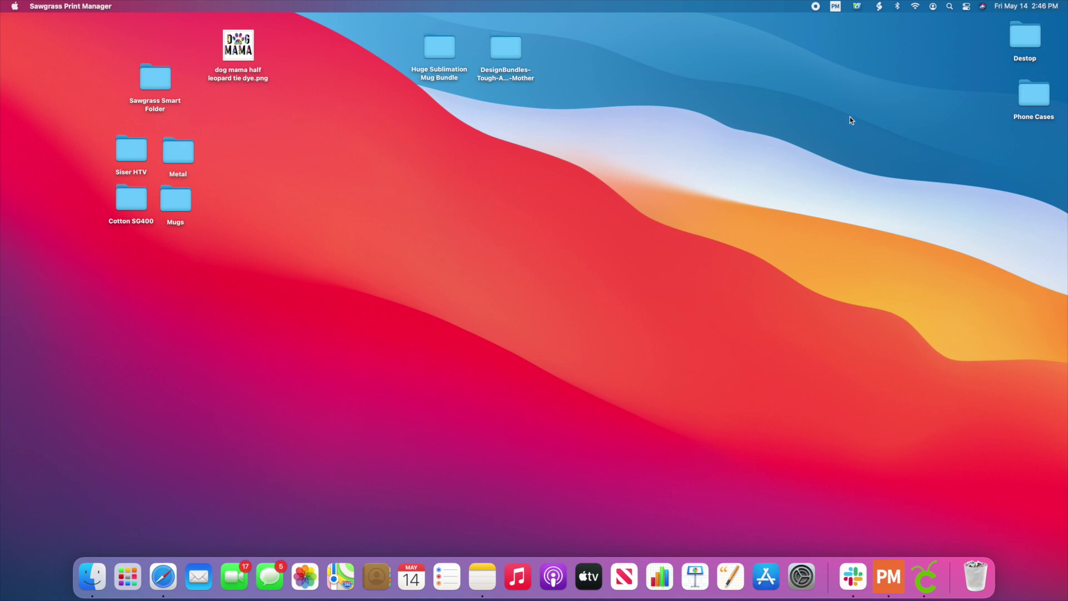
Place the Phone Cases folder beside Metal on the desktop, and put a duplicate of the dog mama half leopard image into it.
left_click_drag(204, 253, 223, 156)
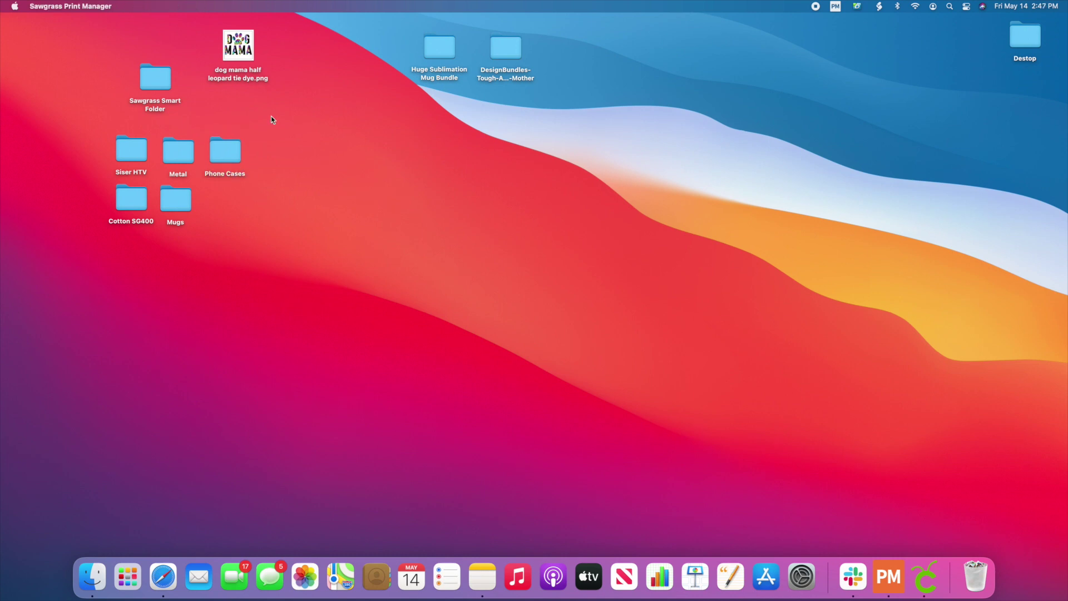
left_click(229, 51)
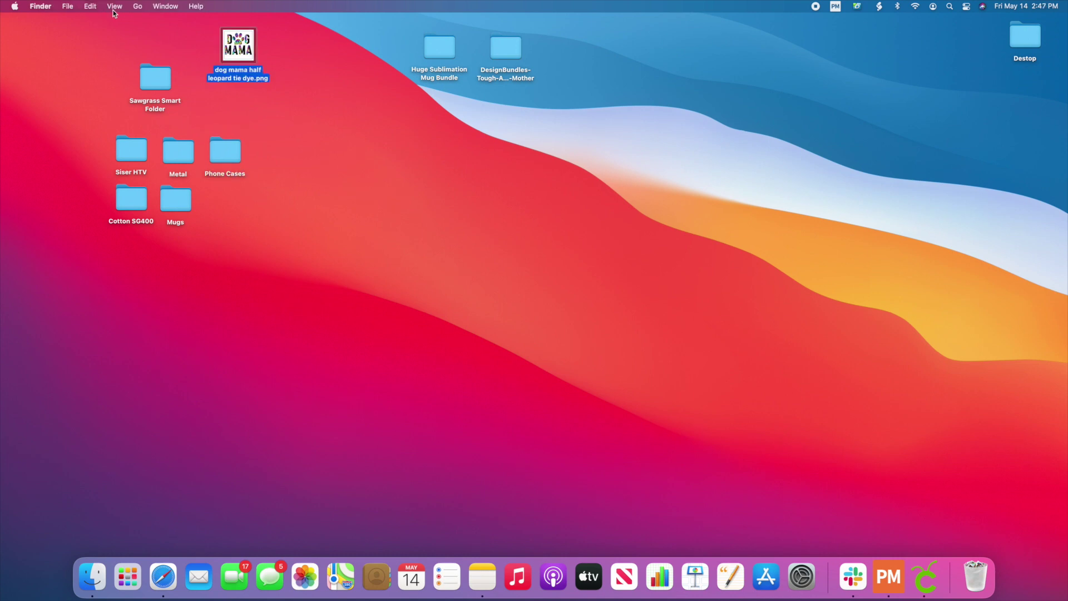
left_click(67, 6)
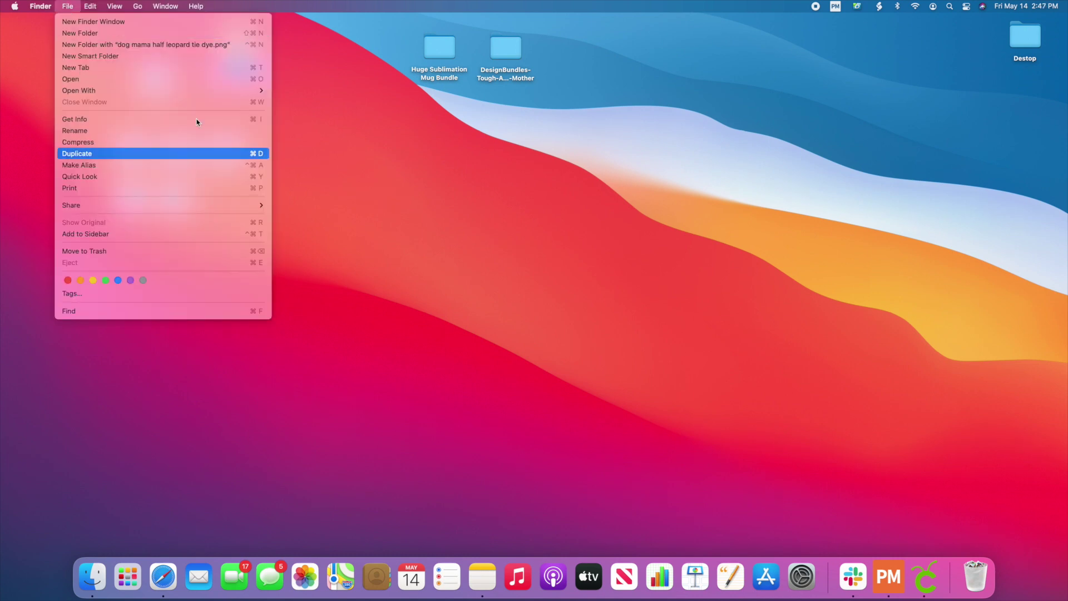
left_click(87, 153)
left_click_drag(239, 51, 221, 145)
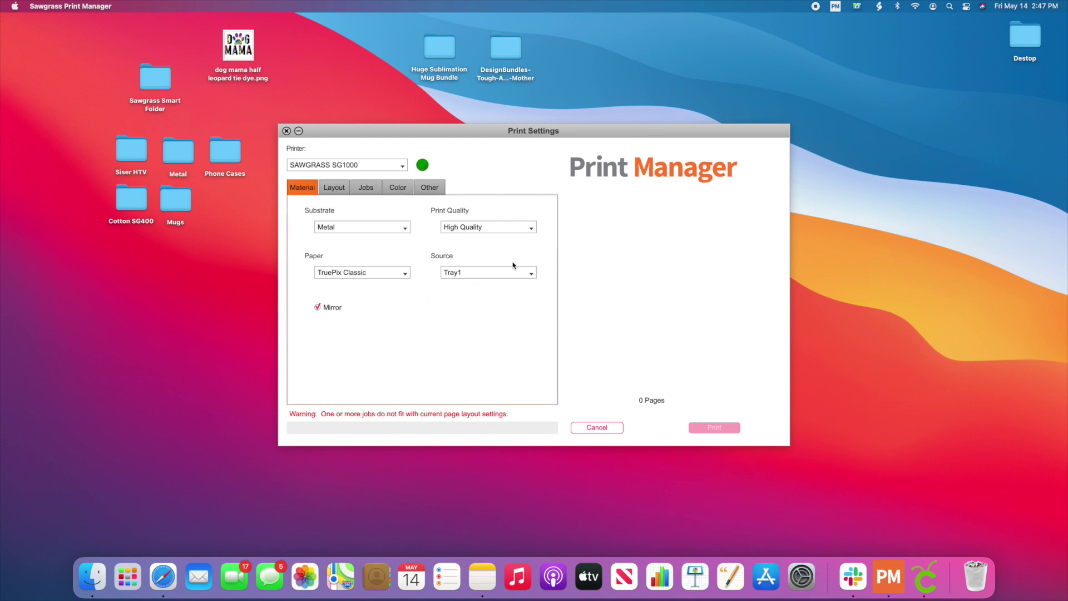
Try the US Tabloid page size for the dog mama job, and return it to US Letter.
left_click(339, 187)
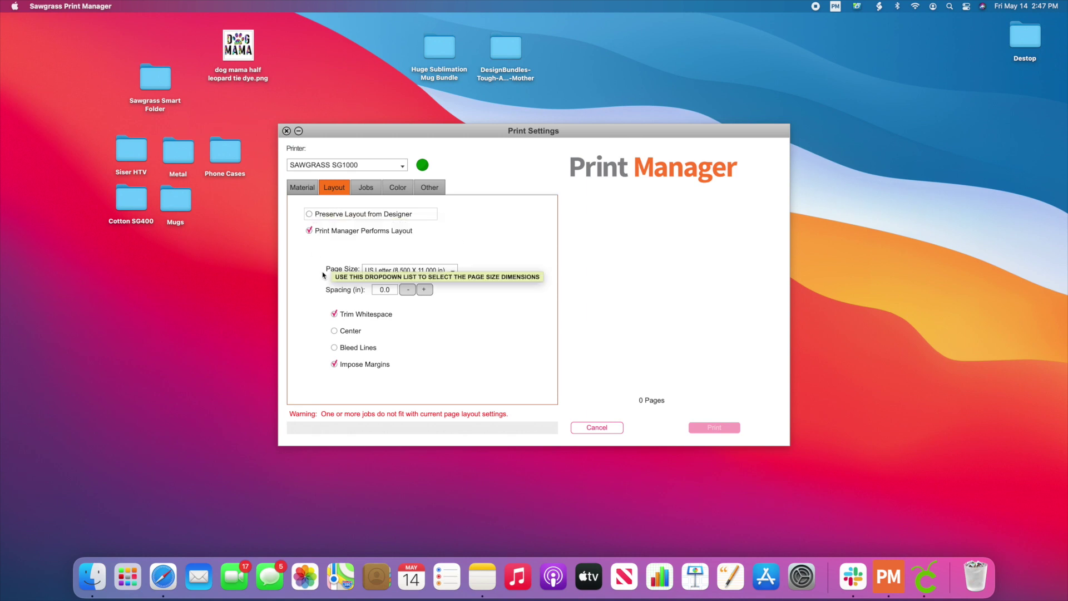
left_click(424, 272)
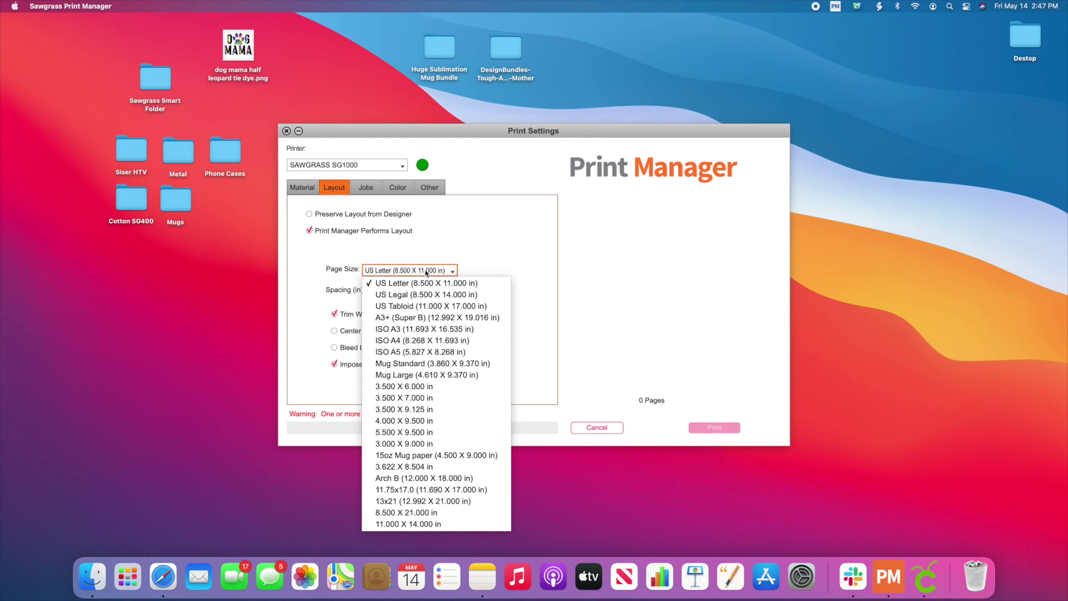
left_click(446, 306)
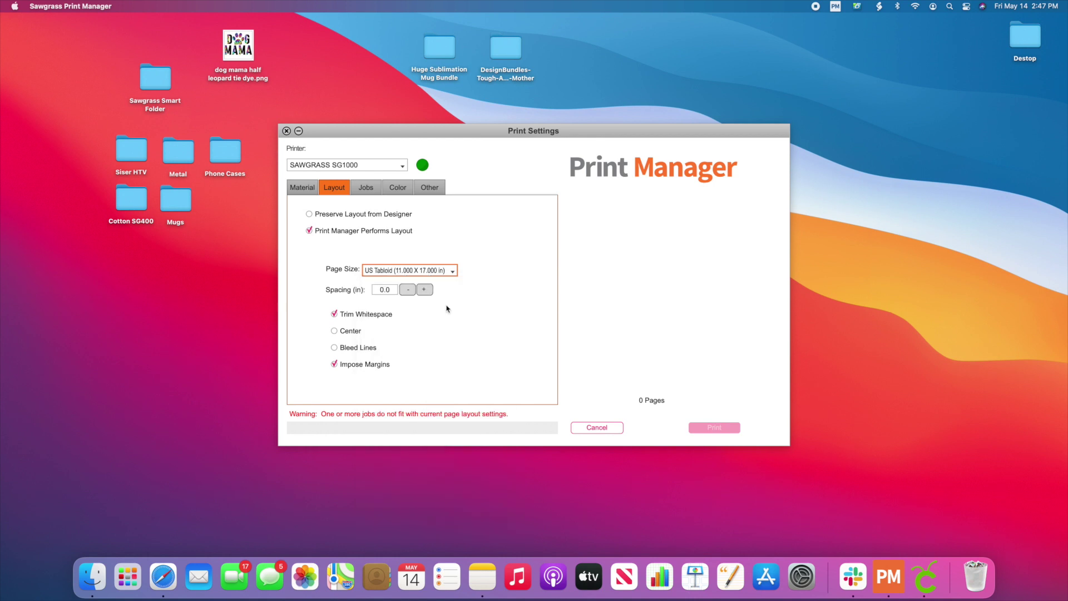
left_click(425, 271)
left_click(424, 283)
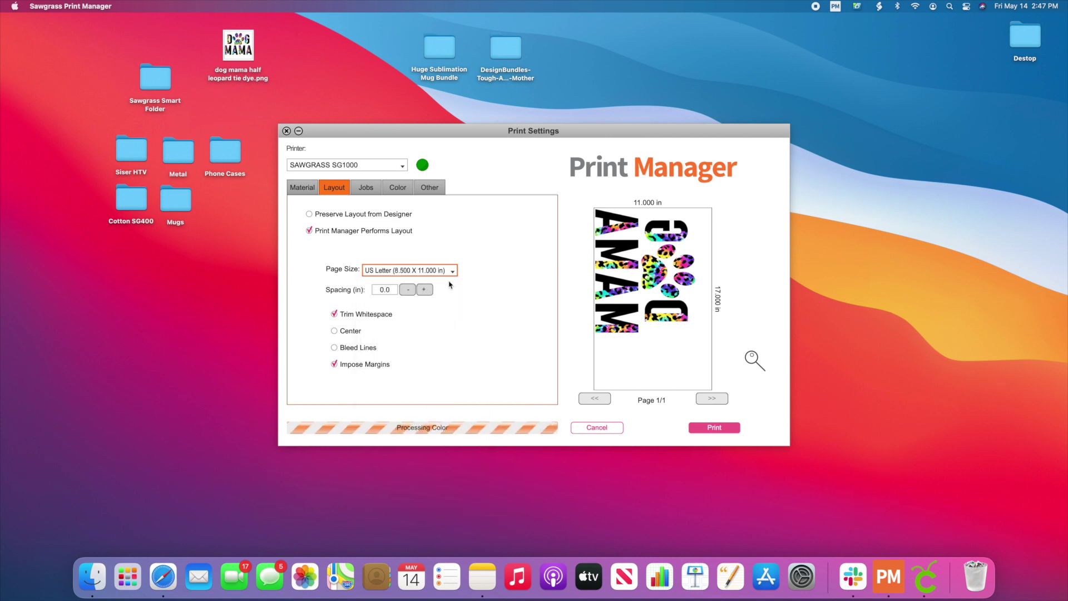
Preserve the layout from the designer and set the dog mama job's width and height to 5 in.
left_click(315, 217)
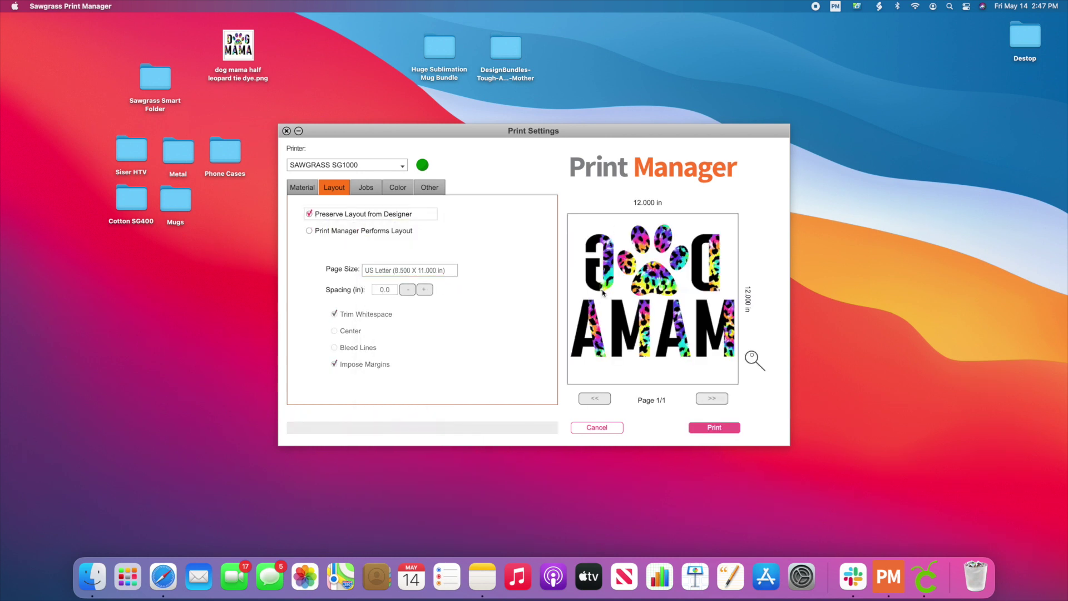
left_click(366, 187)
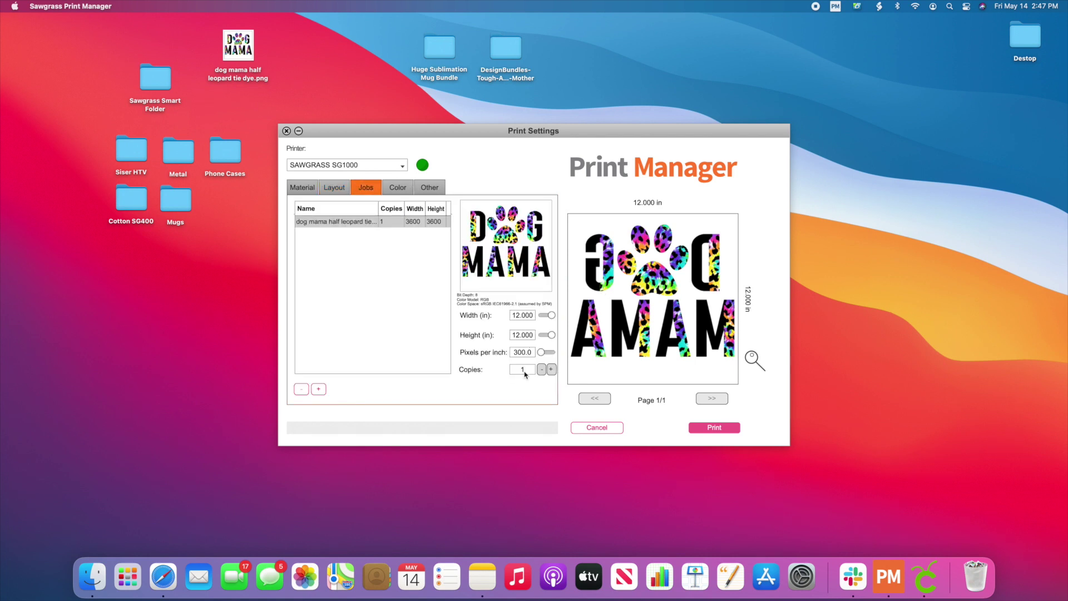
double_click(517, 315)
type("5")
double_click(522, 334)
type("5")
key("Return")
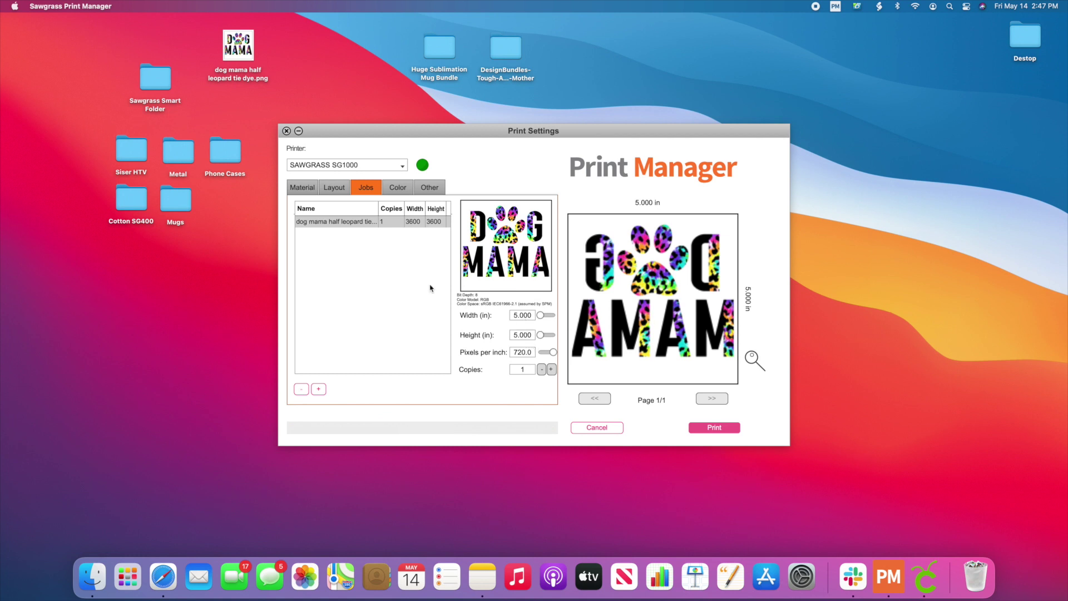
Let Print Manager perform the layout of the resized dog mama job on the page, and check the job's dimensions.
left_click(340, 188)
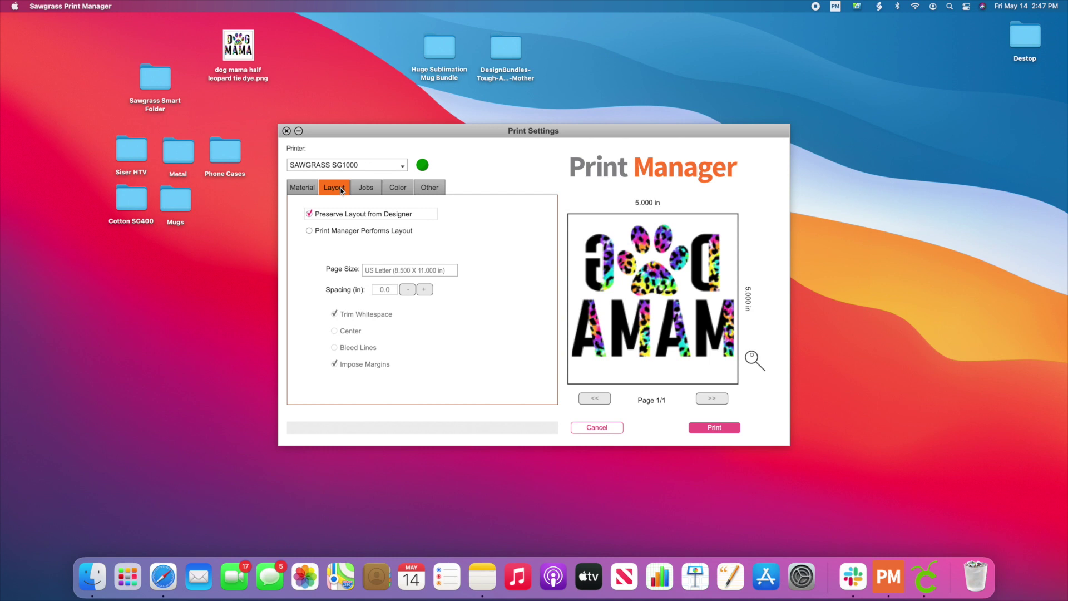
left_click(310, 231)
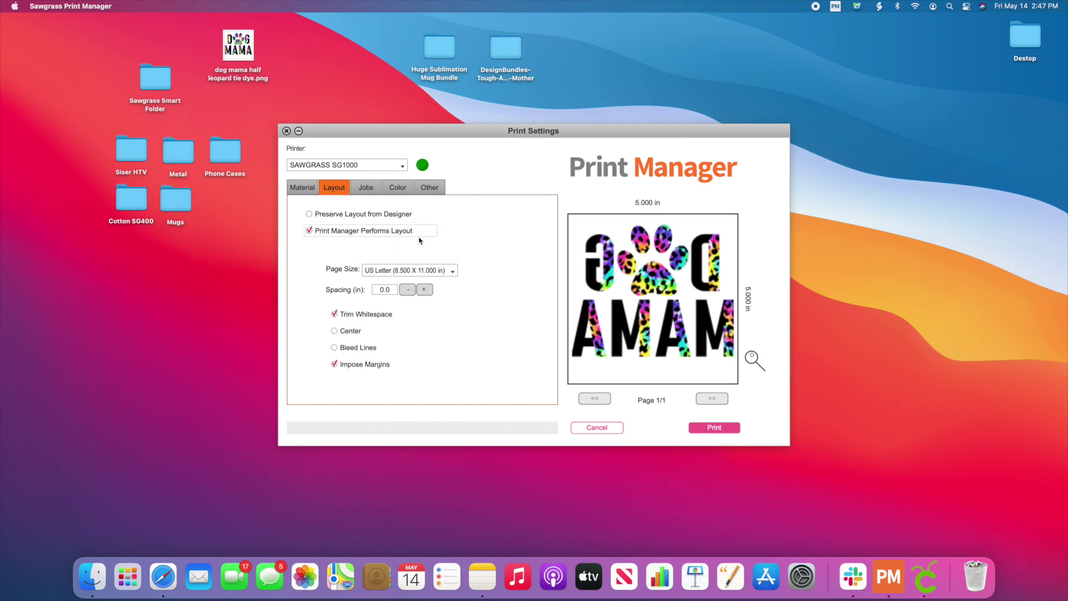
left_click(375, 193)
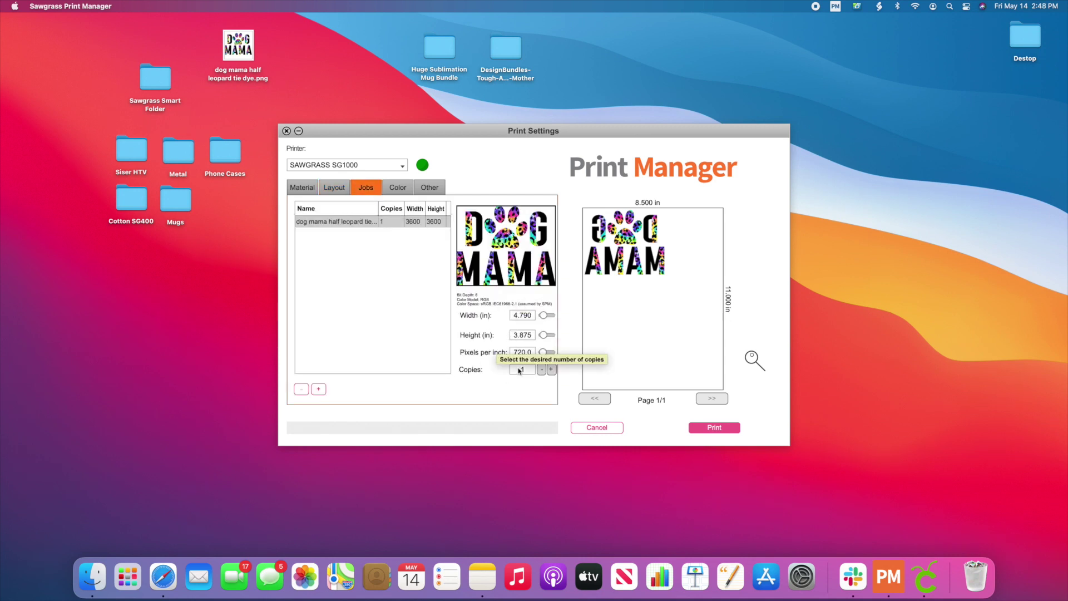
left_click(334, 186)
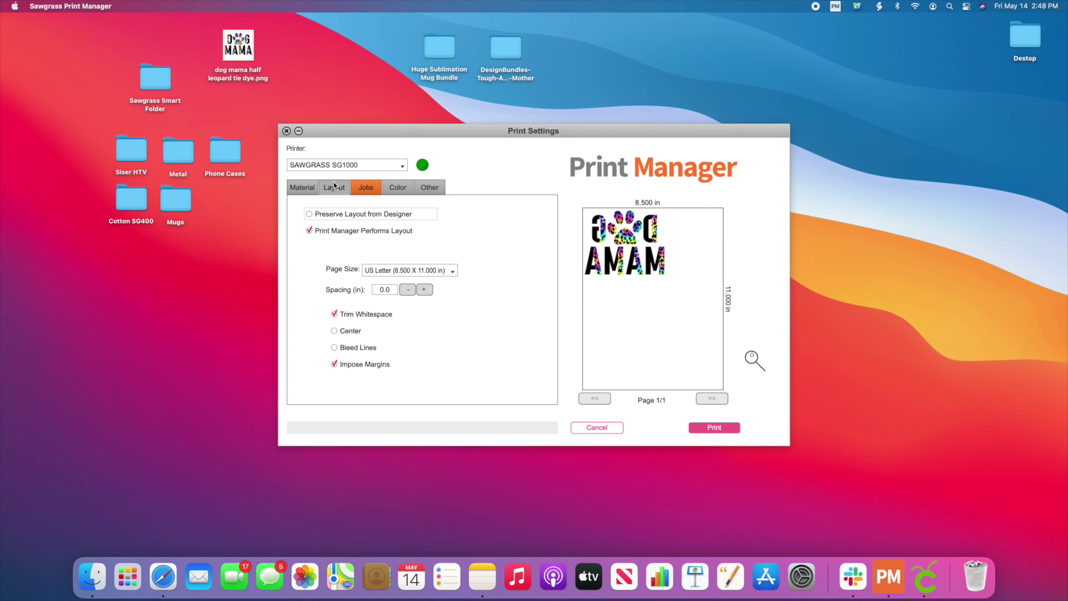